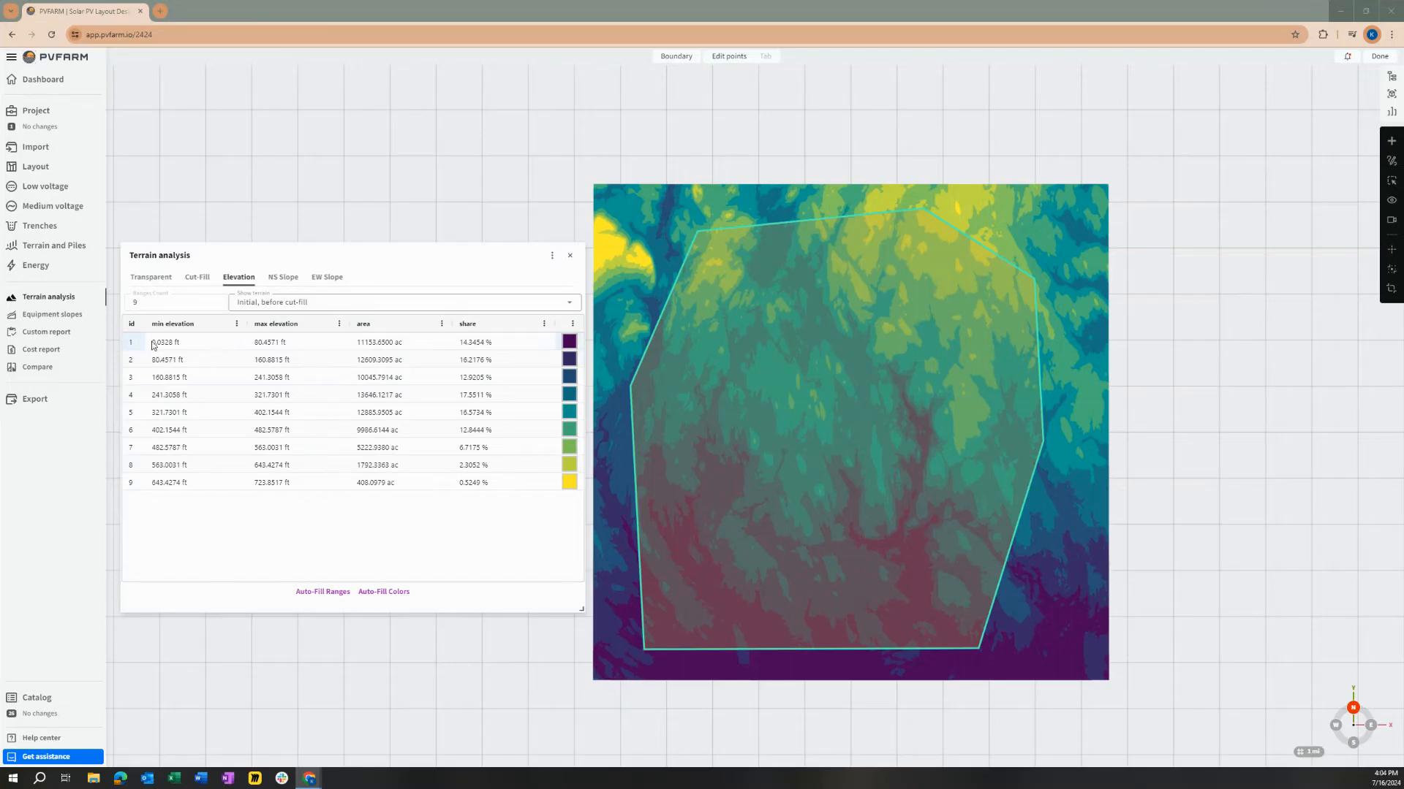
pyautogui.doubleClick(204, 341)
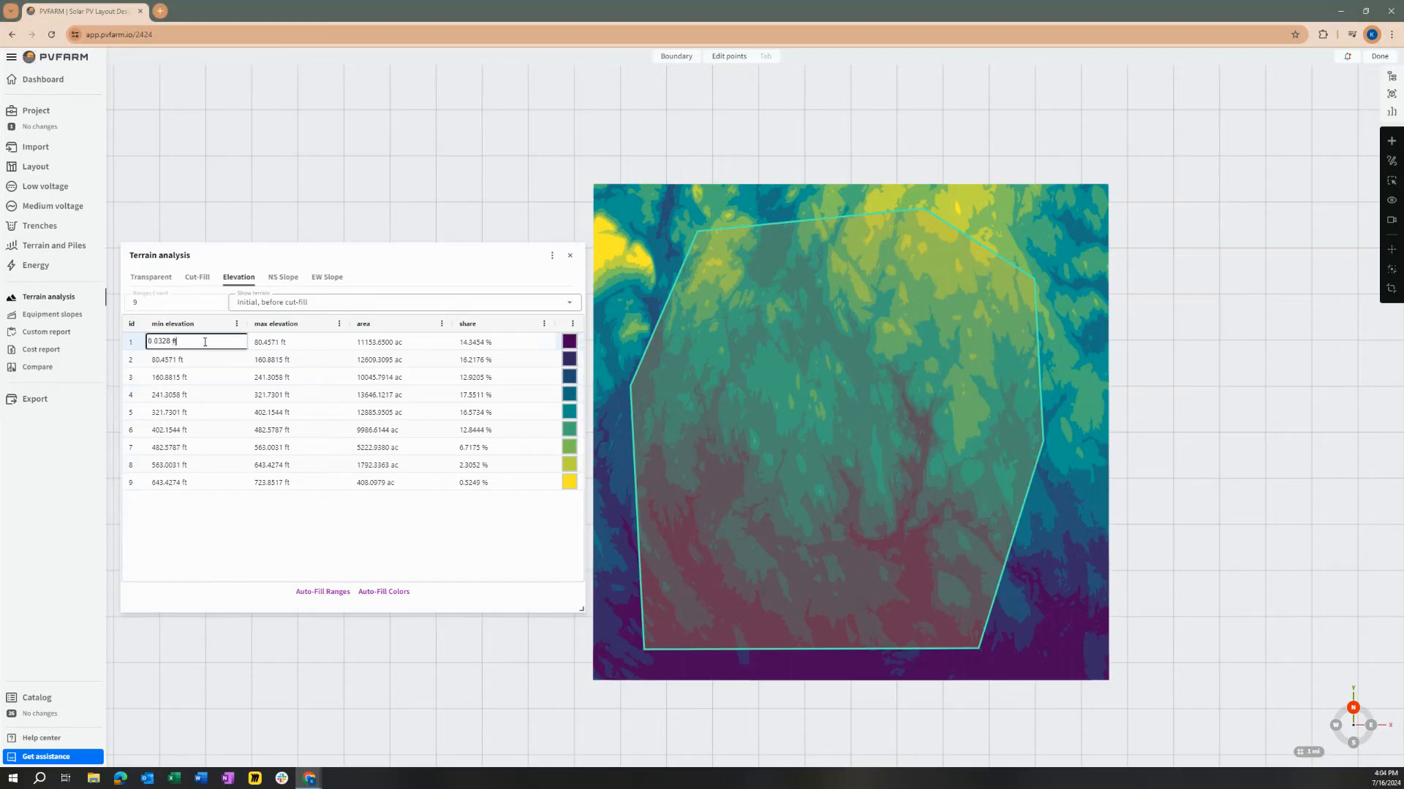
pyautogui.doubleClick(284, 482)
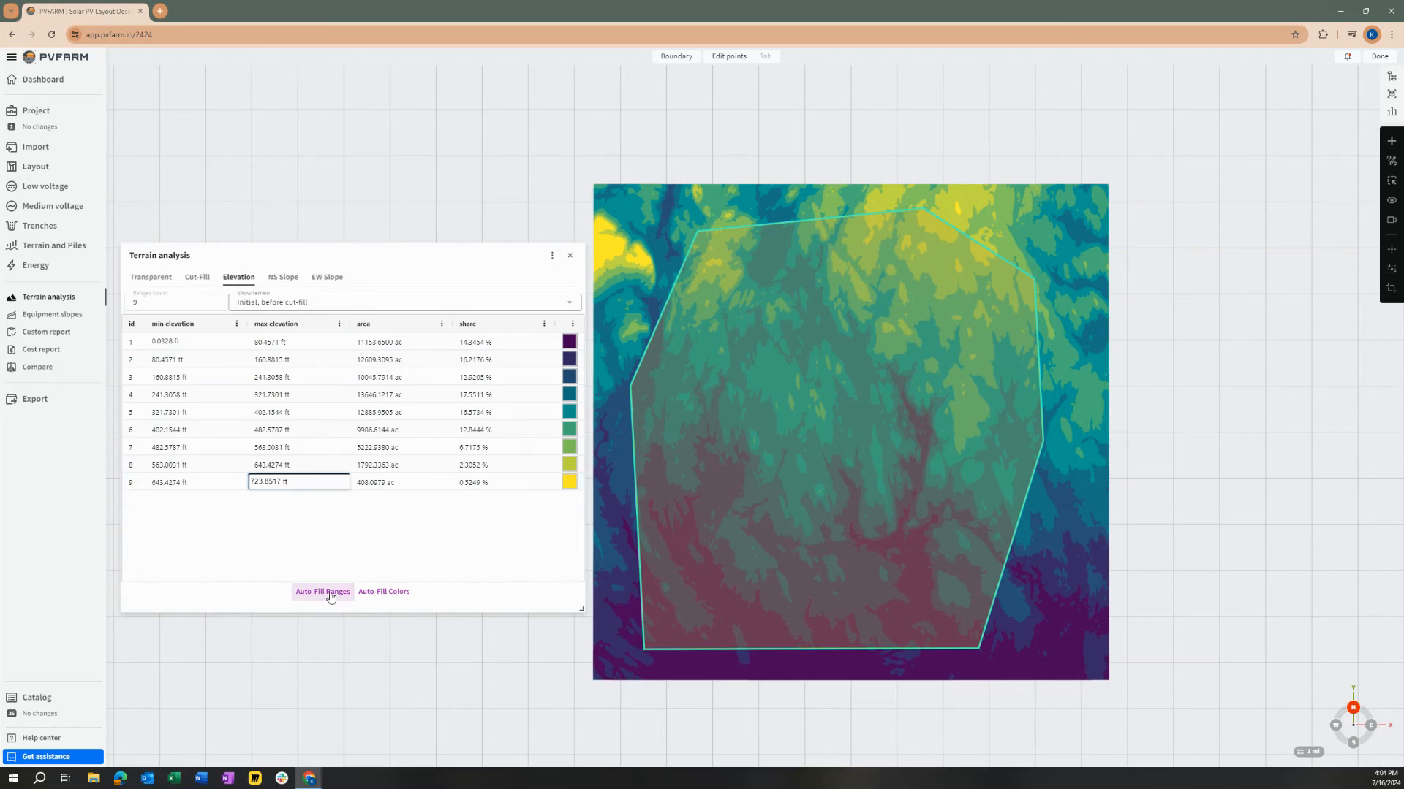
pyautogui.click(401, 598)
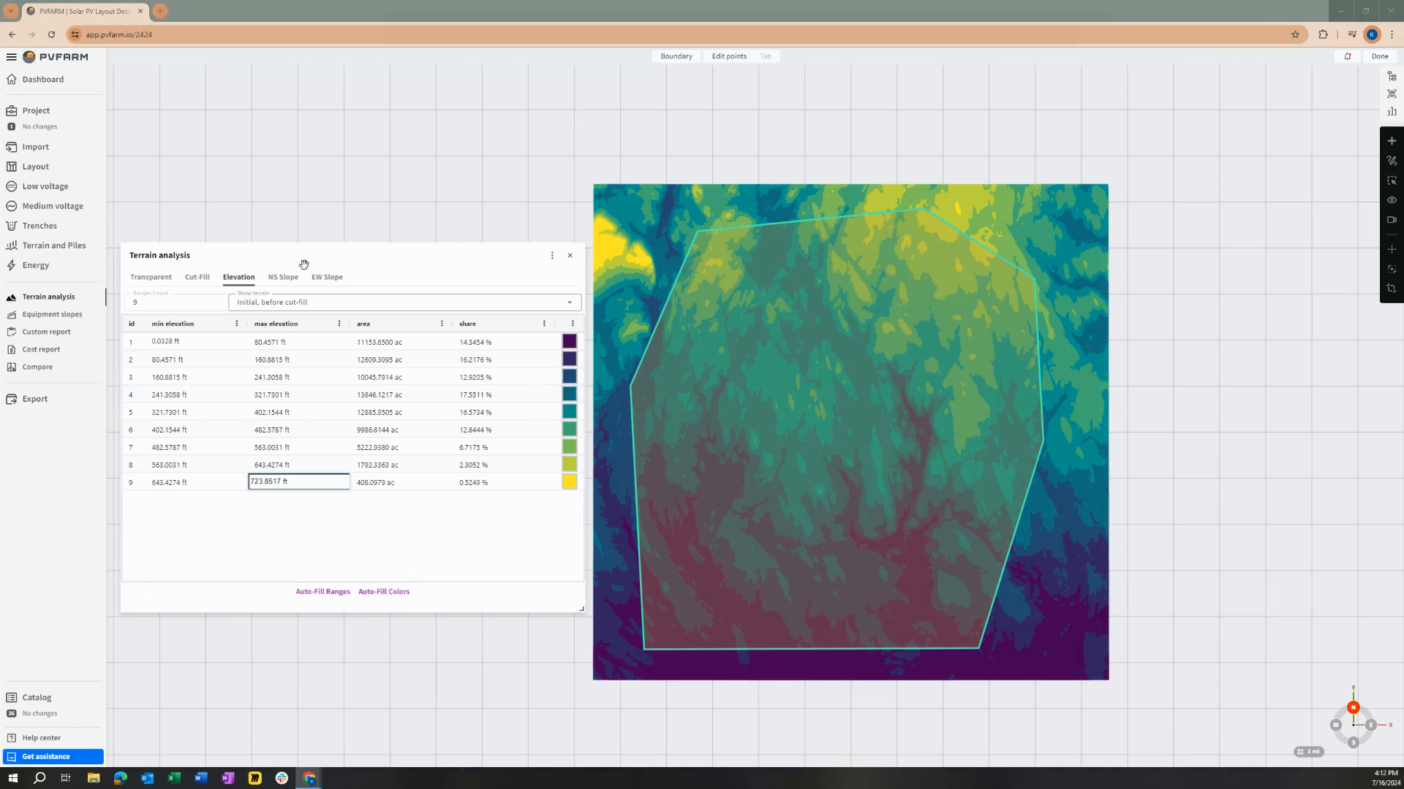
# Step: Divide the elevation analysis into 3 ranges and set the first range's max elevation to 50 ft
pyautogui.click(199, 303)
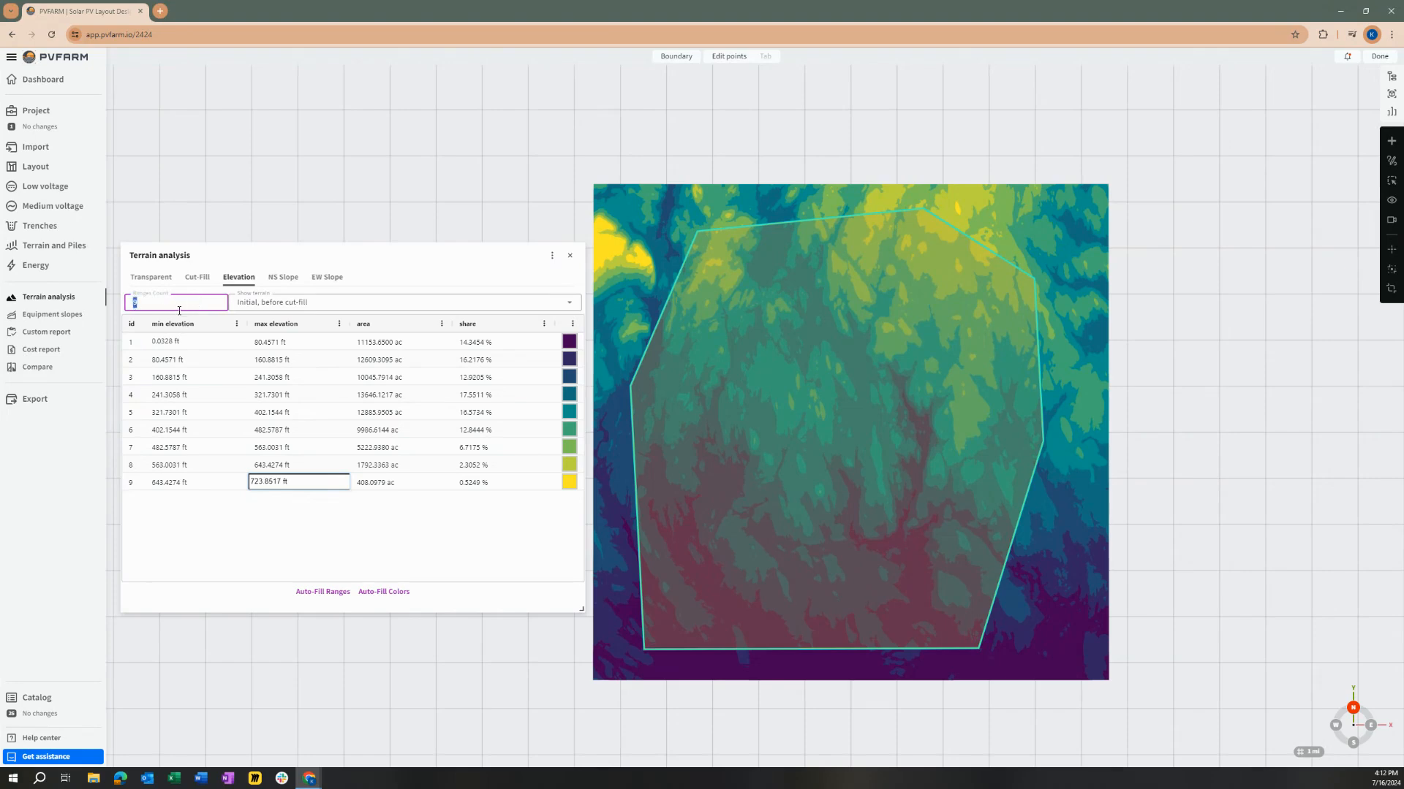
pyautogui.write('3')
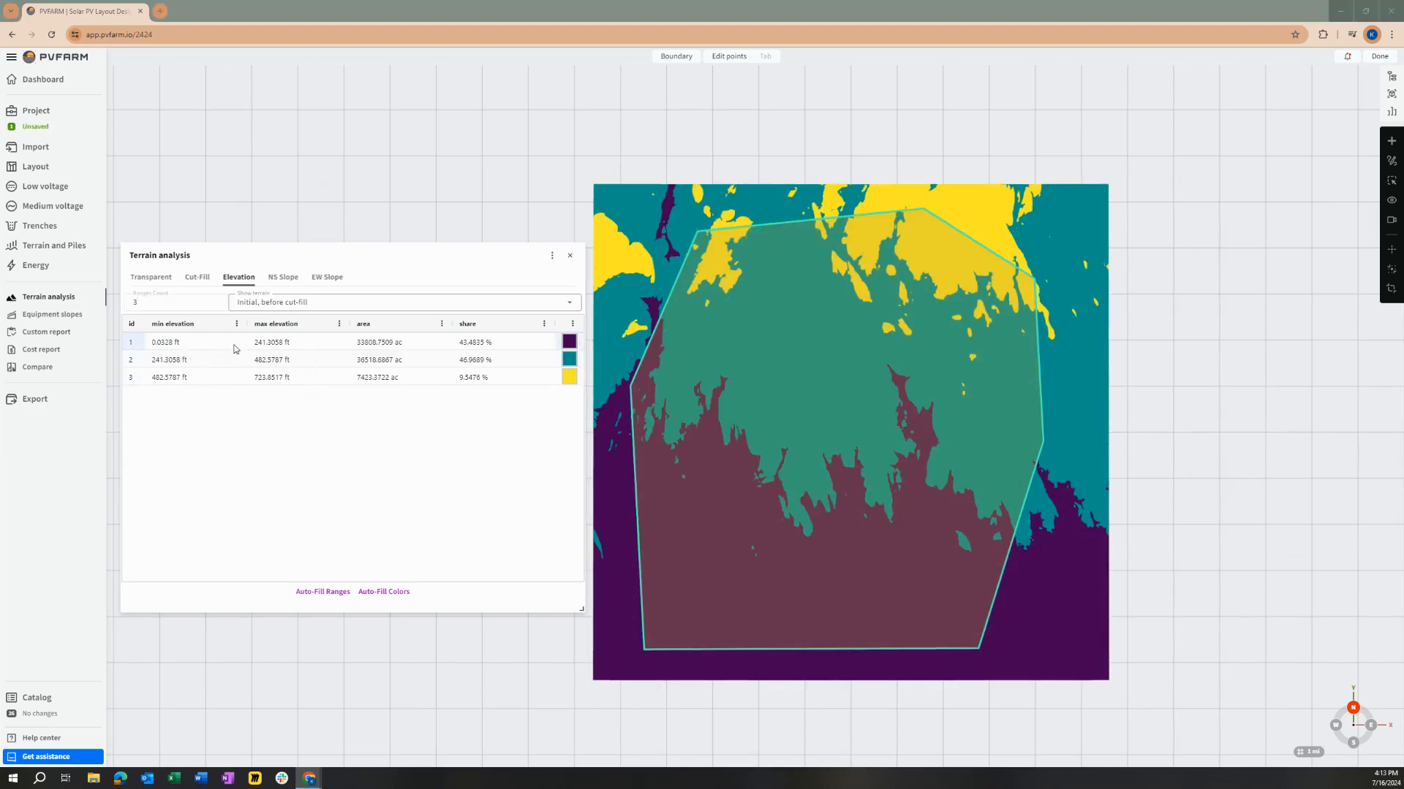
pyautogui.doubleClick(284, 344)
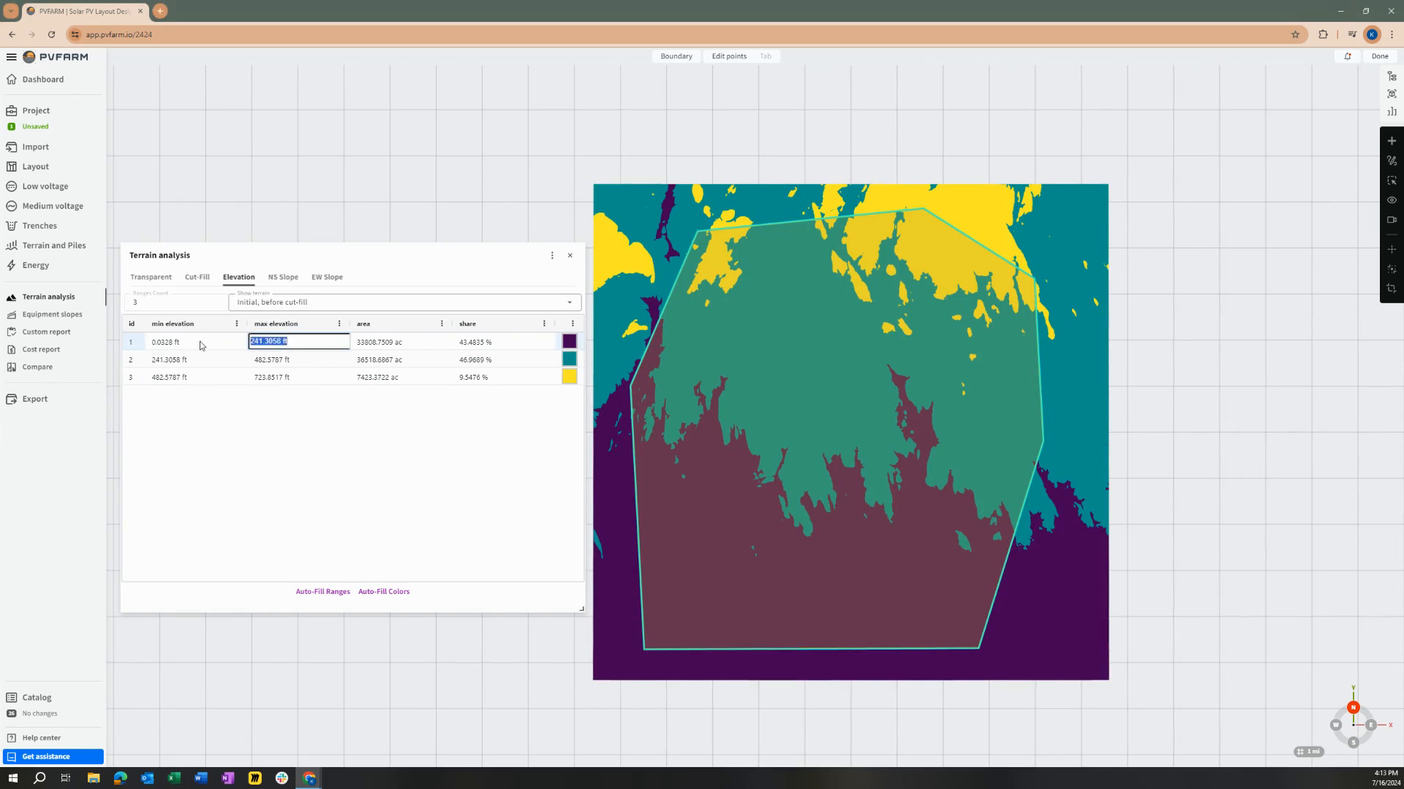
pyautogui.write('50')
pyautogui.press('Return')
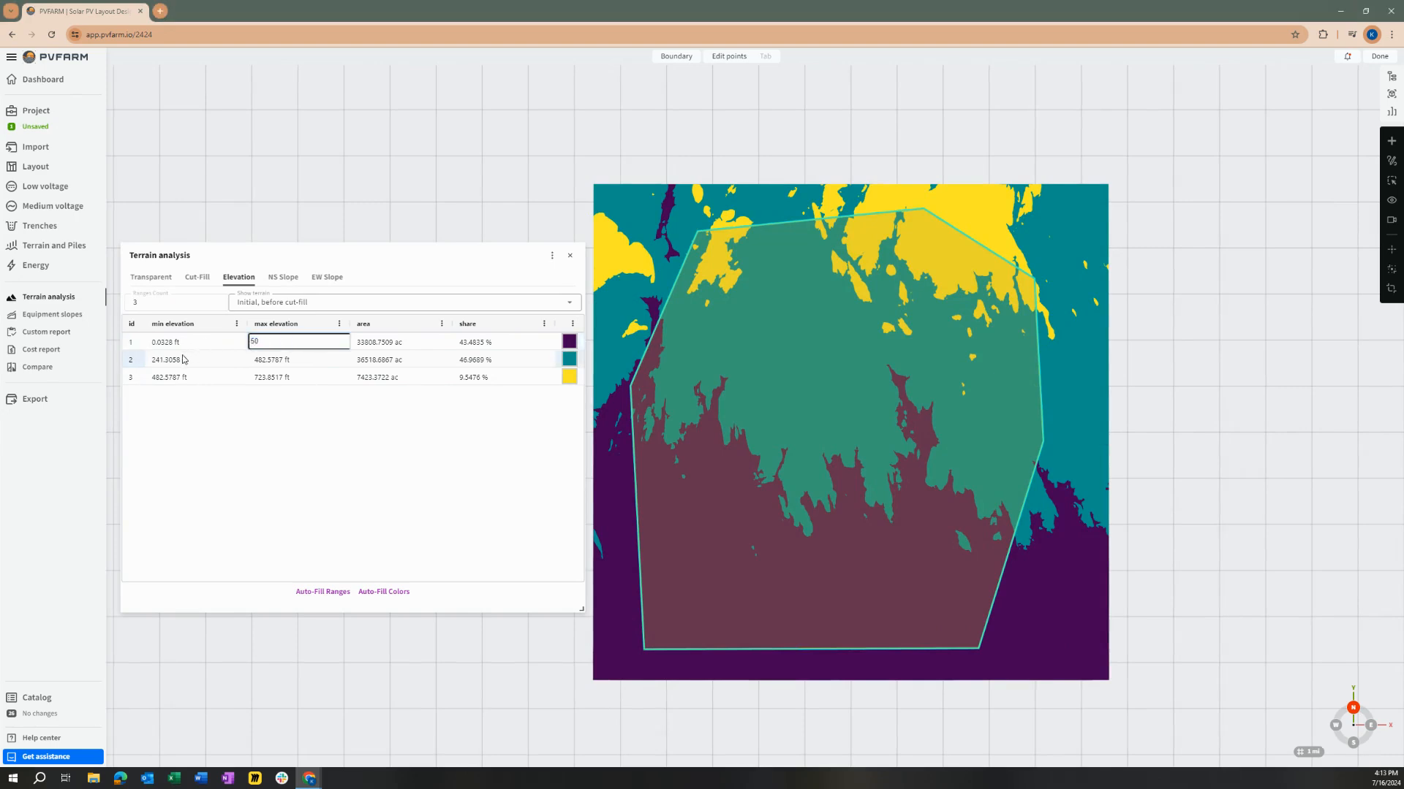
# Step: Set the second range's max elevation to 200 ft
pyautogui.doubleClick(299, 358)
pyautogui.moveTo(299, 357); pyautogui.dragTo(218, 361)
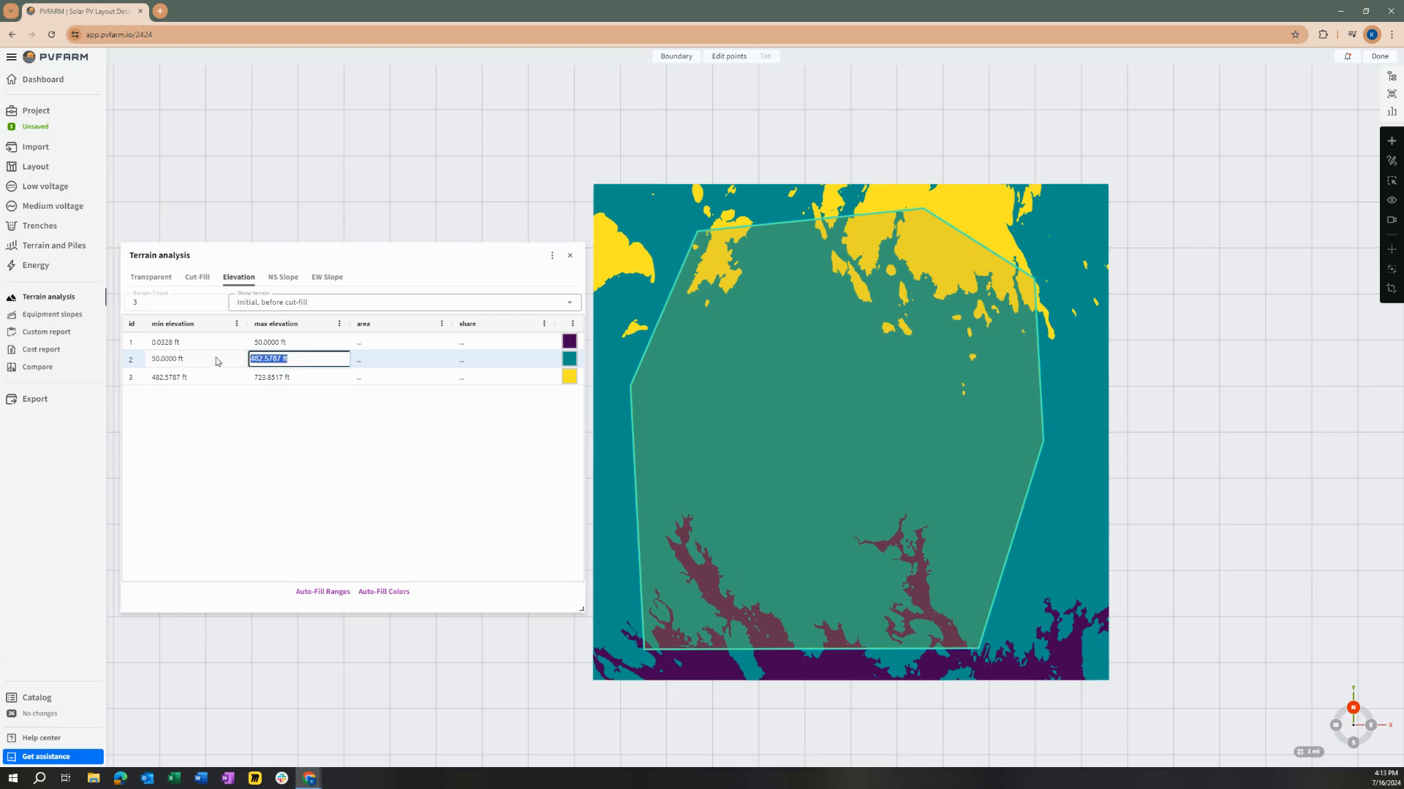
pyautogui.write('200')
pyautogui.press('Return')
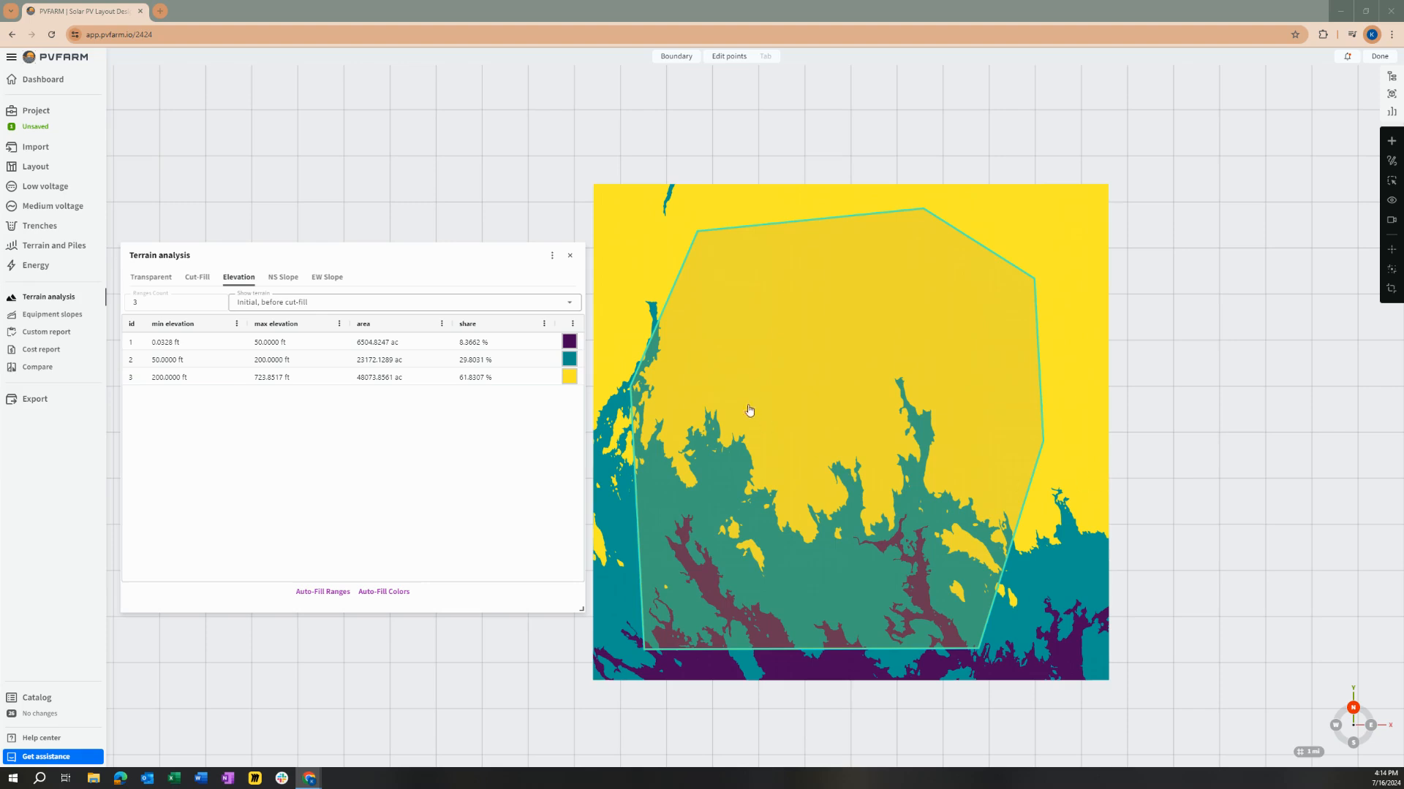
# Step: Set the elevation ranges count to 10 and auto-fill the ranges and their colors
pyautogui.click(134, 302)
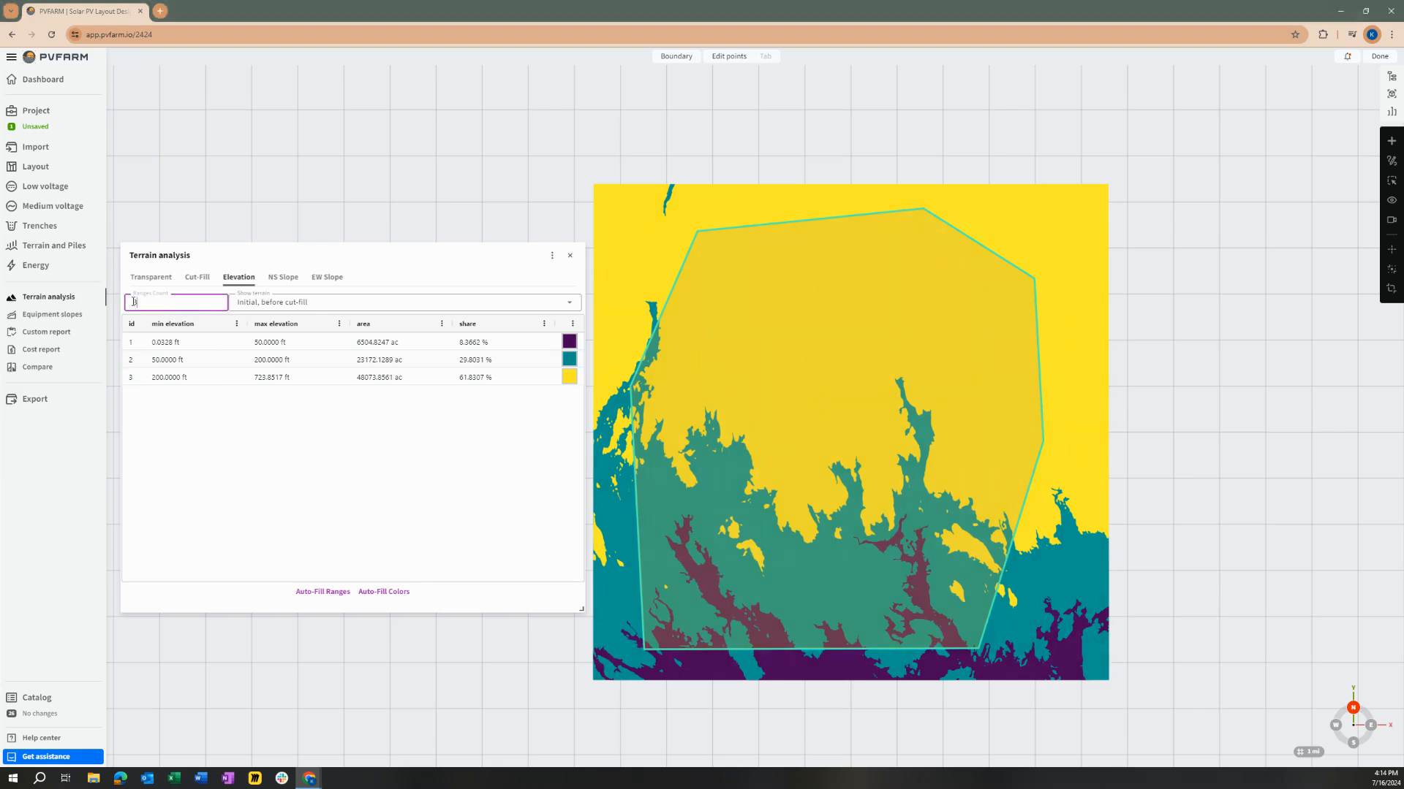
pyautogui.write('10')
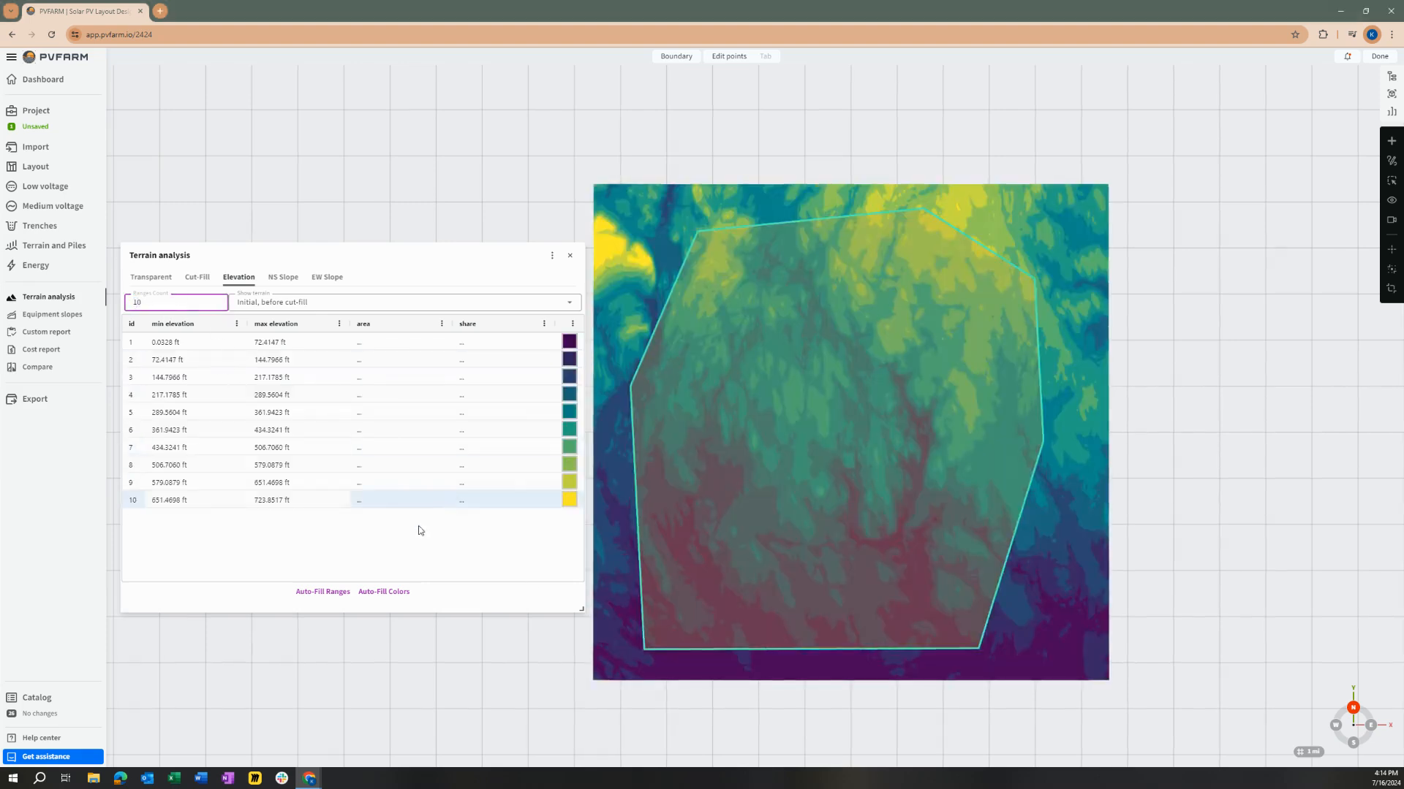
pyautogui.click(312, 592)
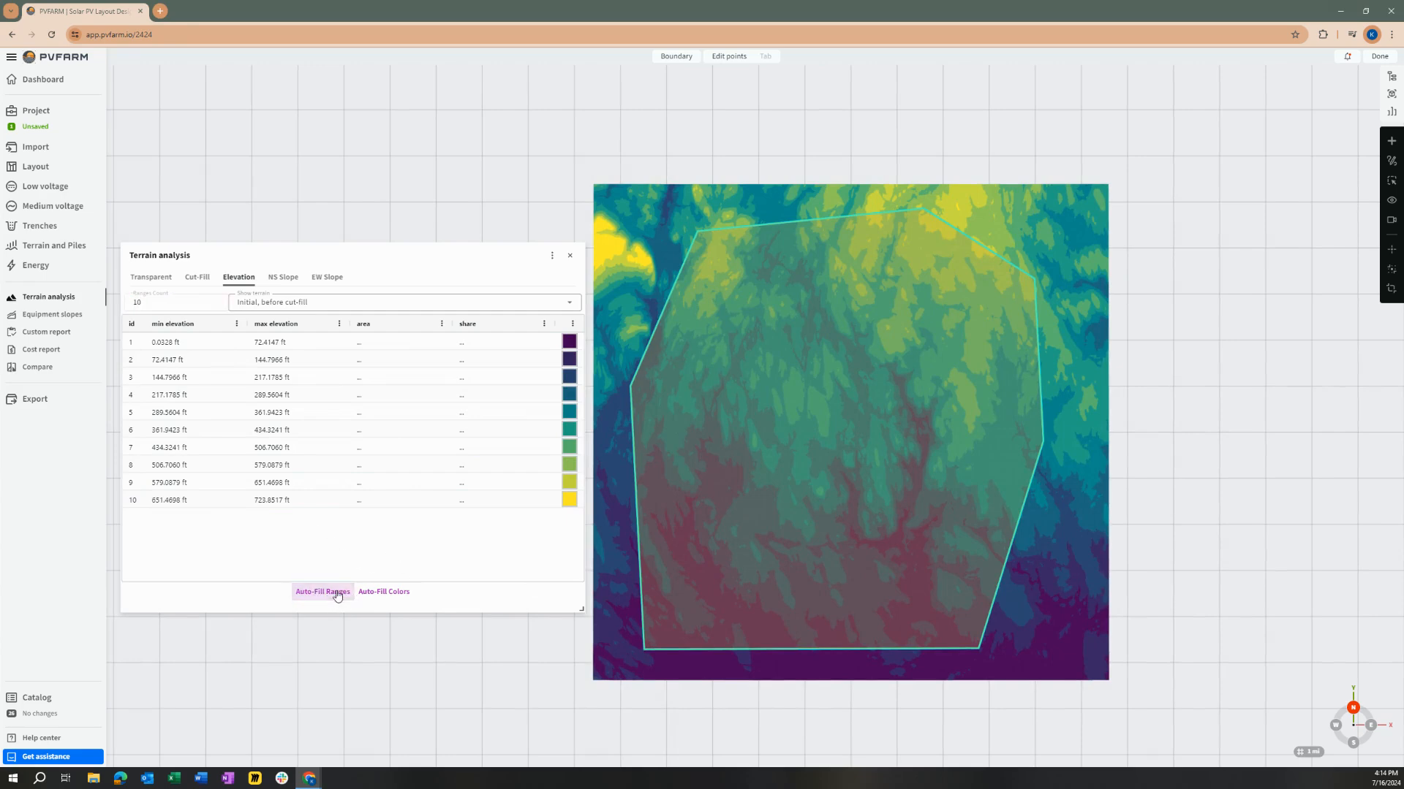
pyautogui.click(401, 593)
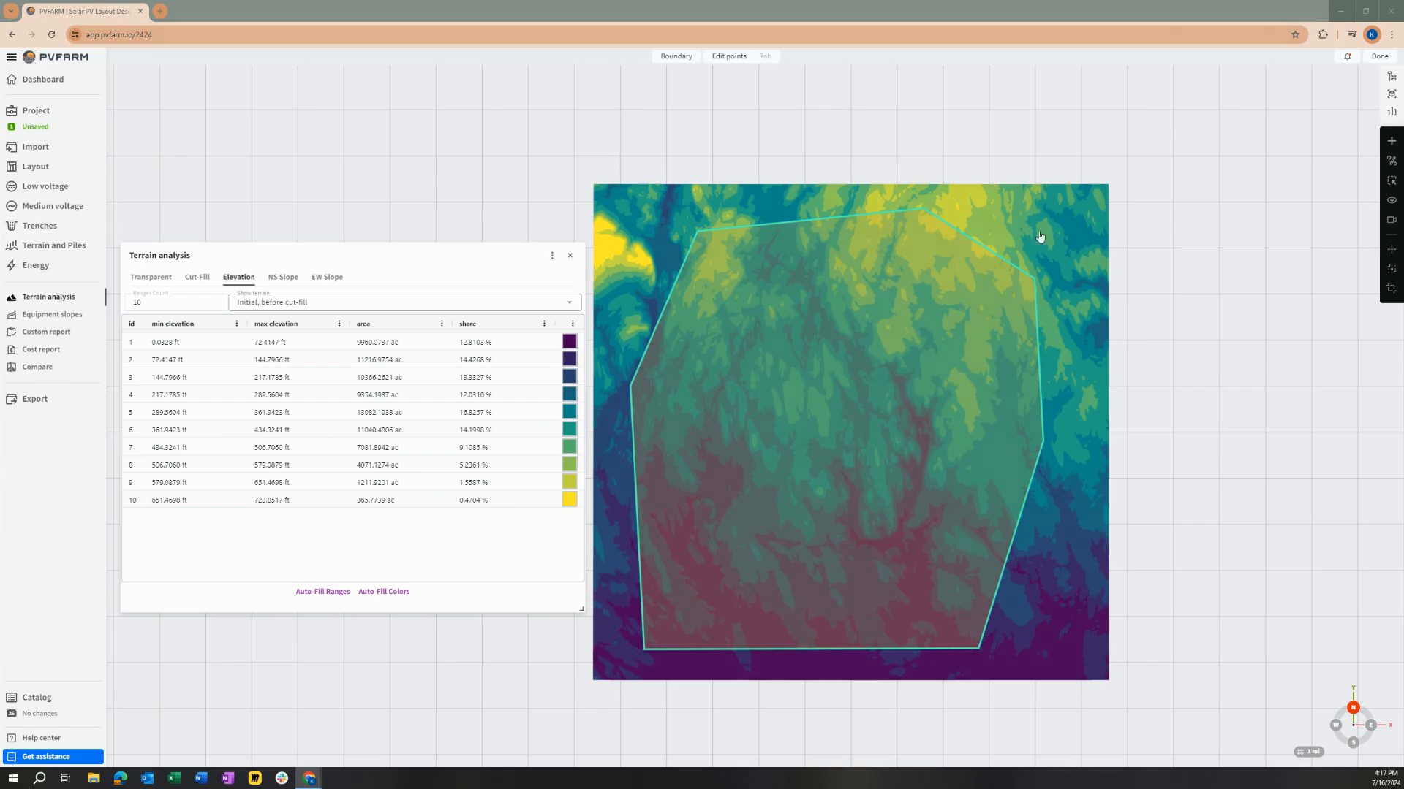
# Step: Create boundaries based on the terrain for elevations from 651.53 ft to 723.83 ft, ignoring areas less than 1 ac
pyautogui.click(1393, 140)
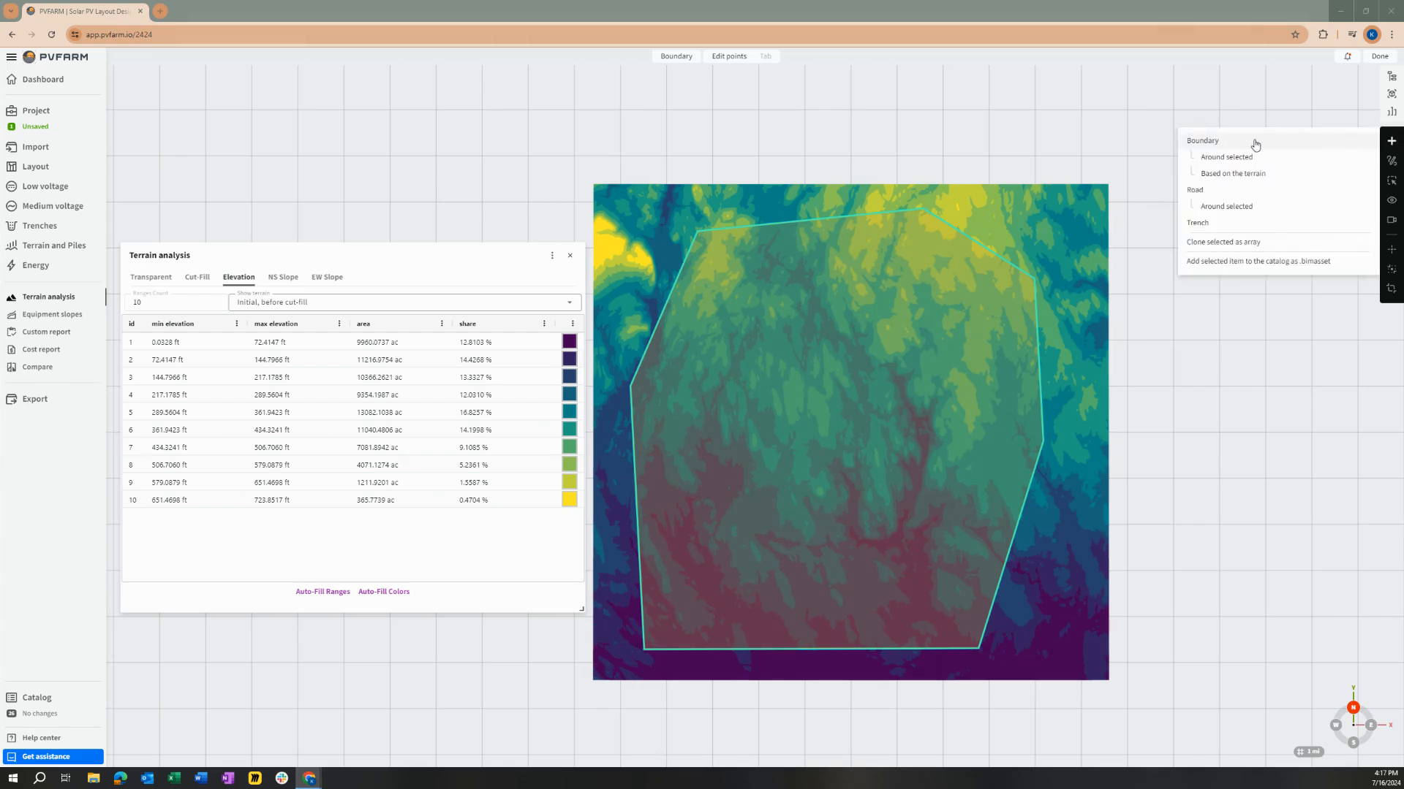
pyautogui.click(1259, 180)
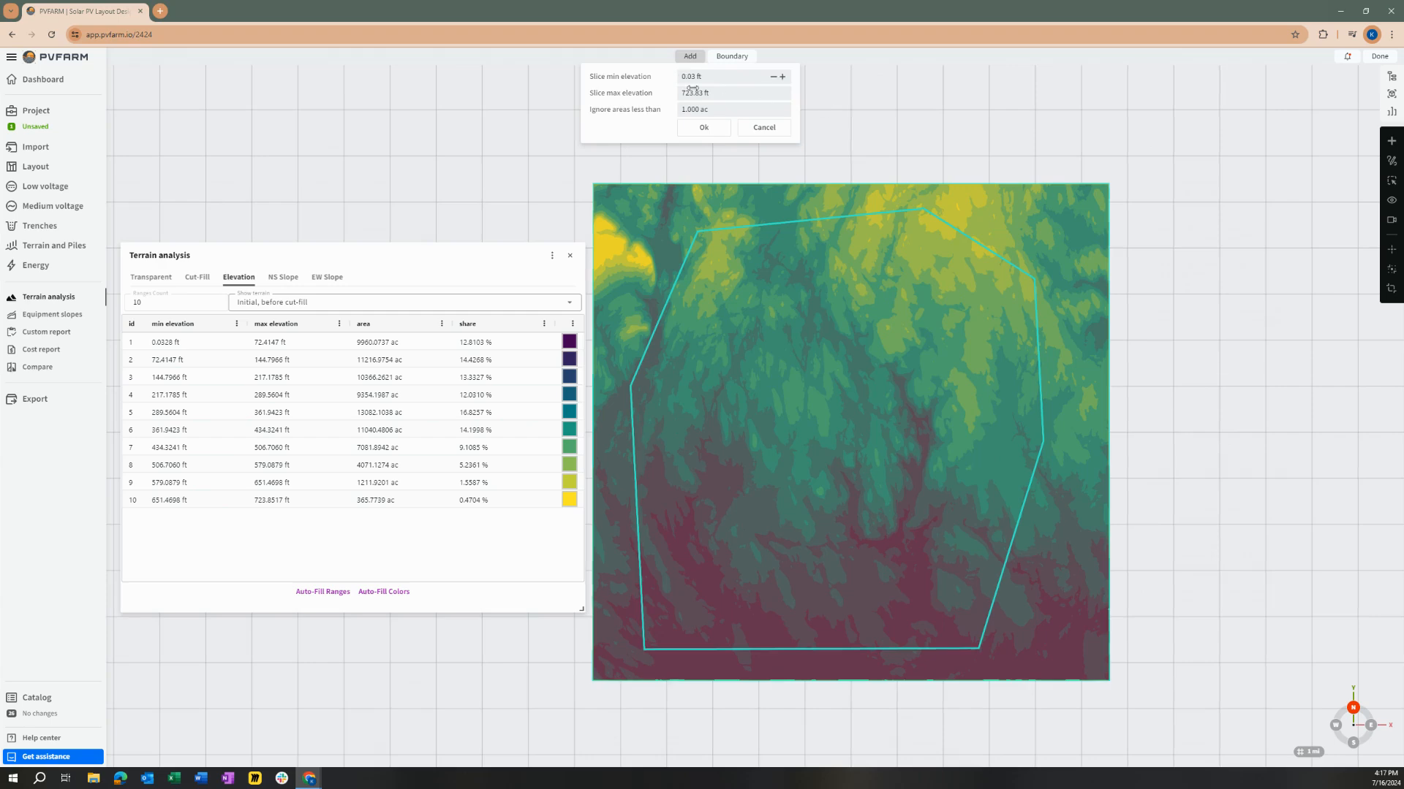
pyautogui.moveTo(592, 76); pyautogui.dragTo(657, 111)
pyautogui.click(671, 126)
pyautogui.click(708, 76)
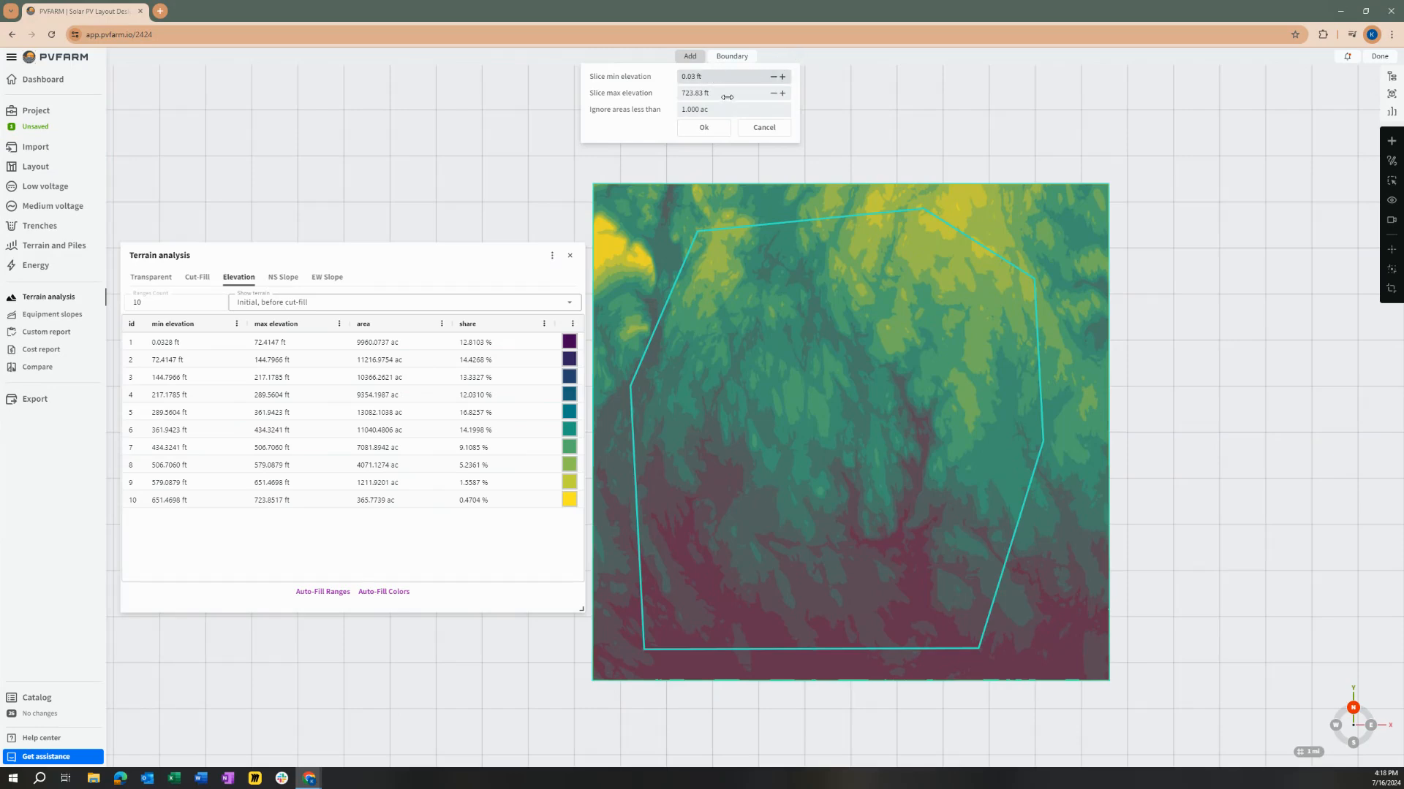
pyautogui.press('Tab')
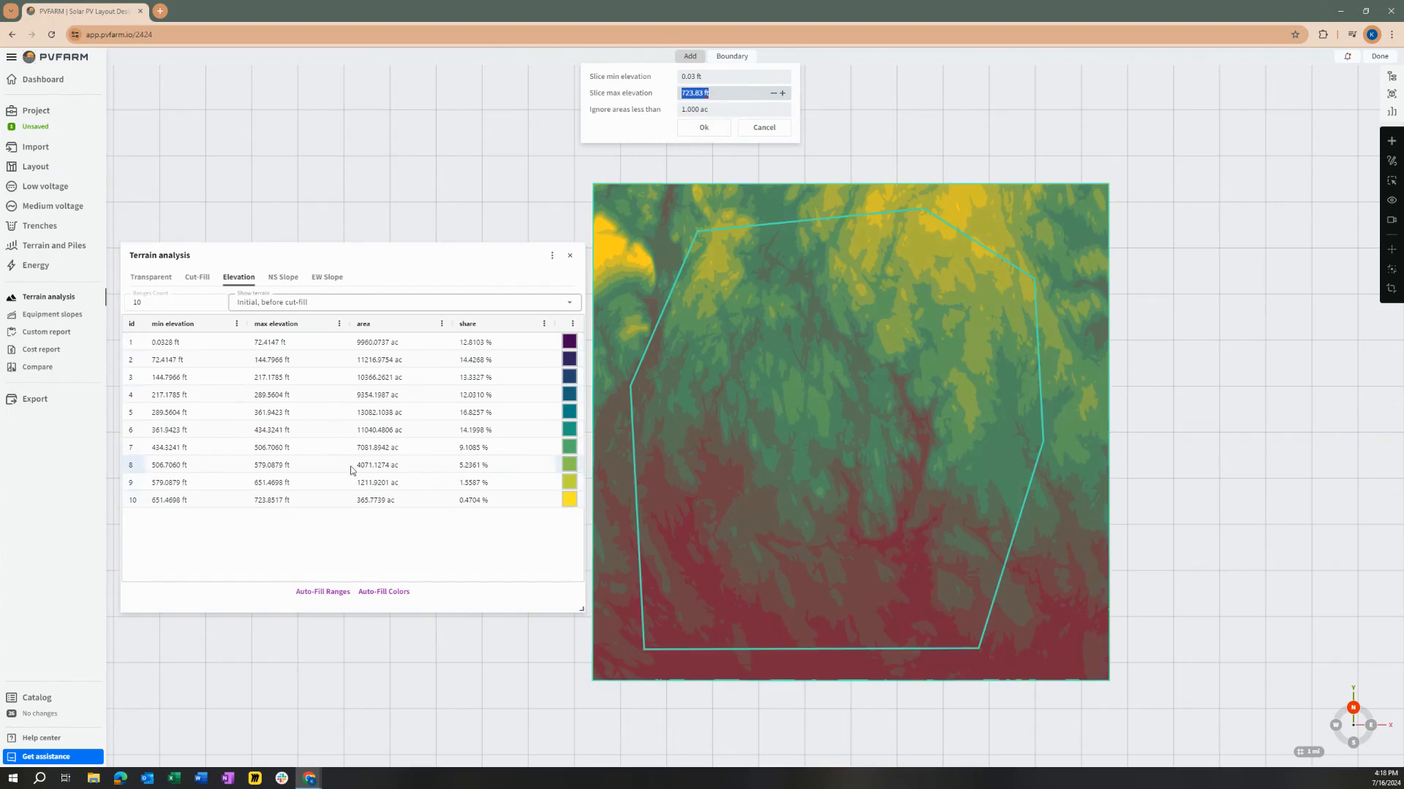
pyautogui.click(166, 504)
pyautogui.doubleClick(168, 502)
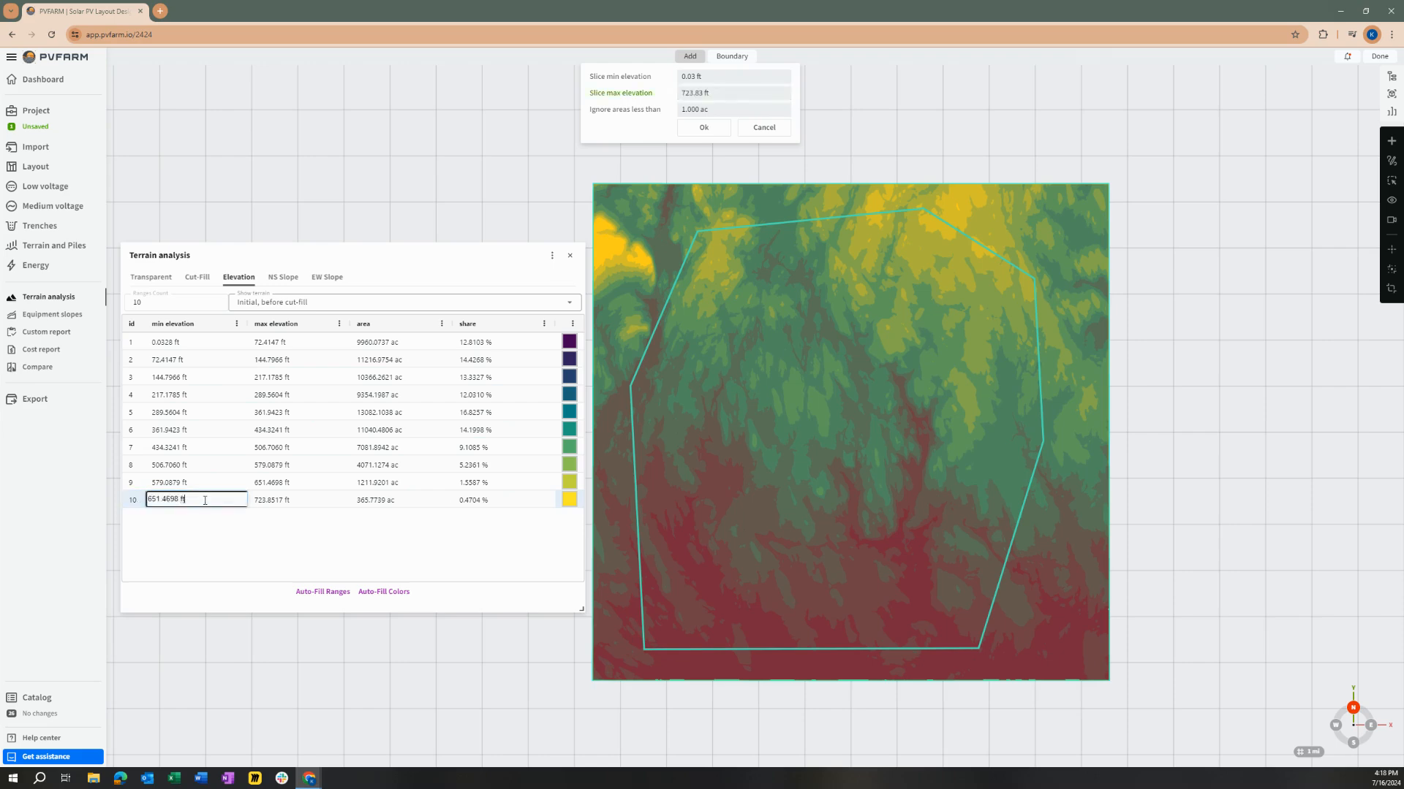
pyautogui.click(719, 76)
pyautogui.write('651')
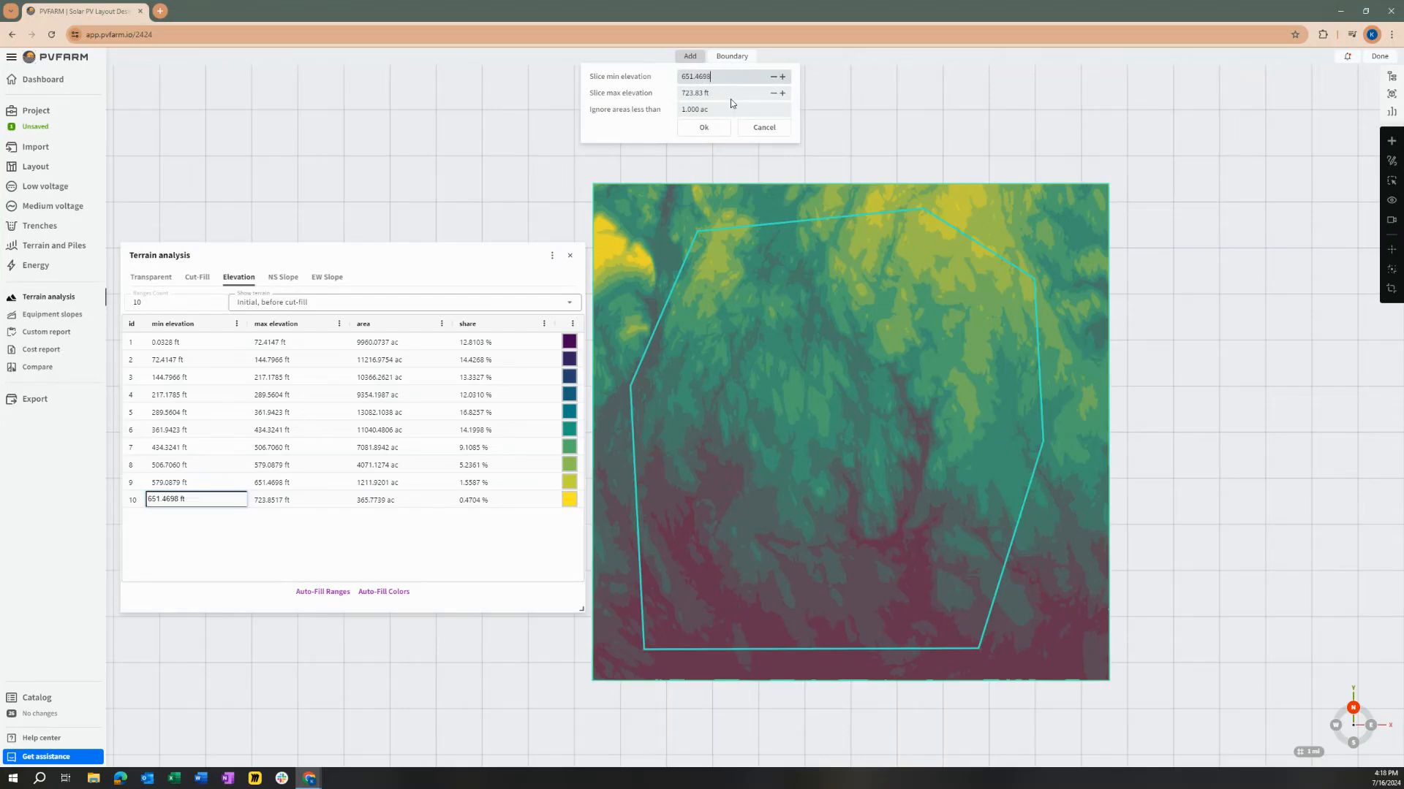
pyautogui.press('Return')
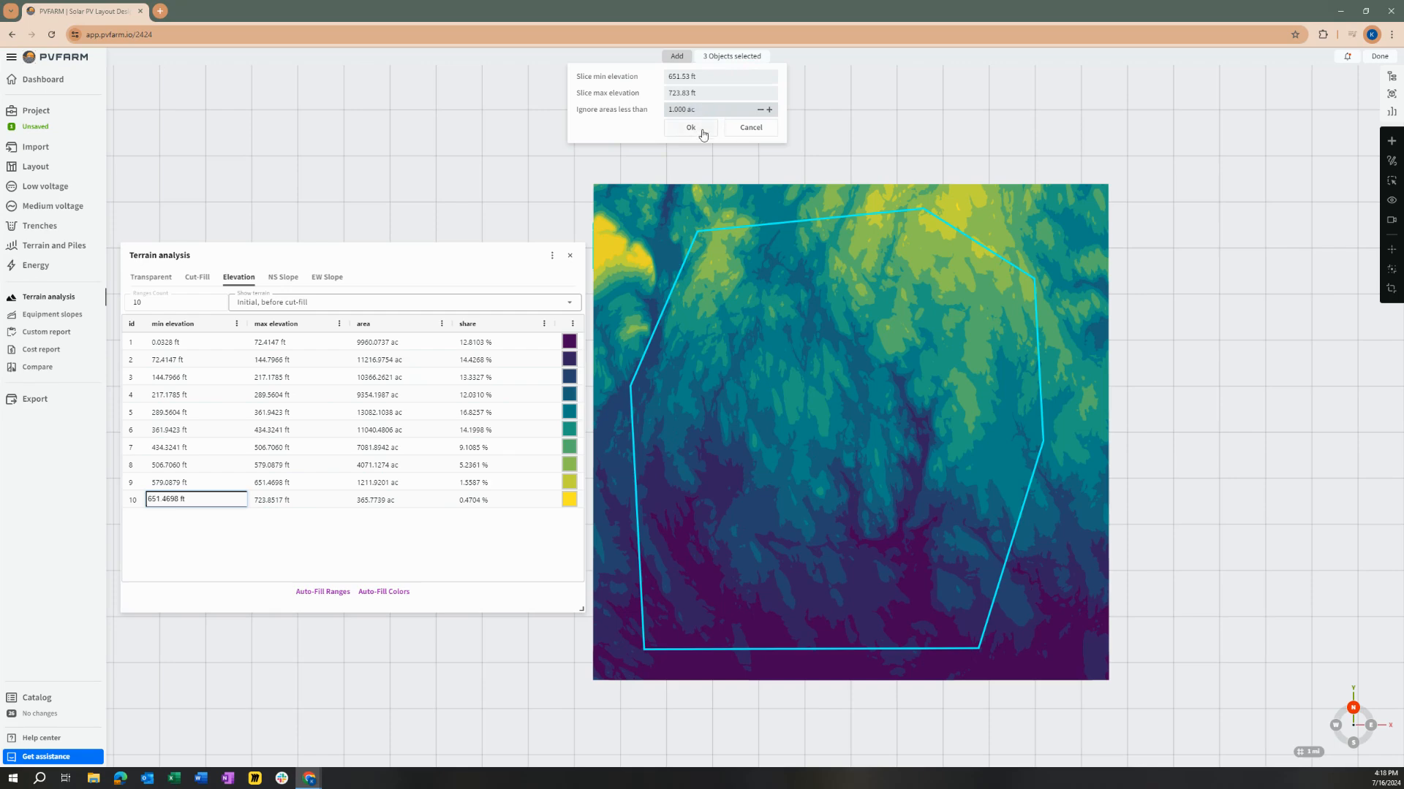
pyautogui.click(690, 128)
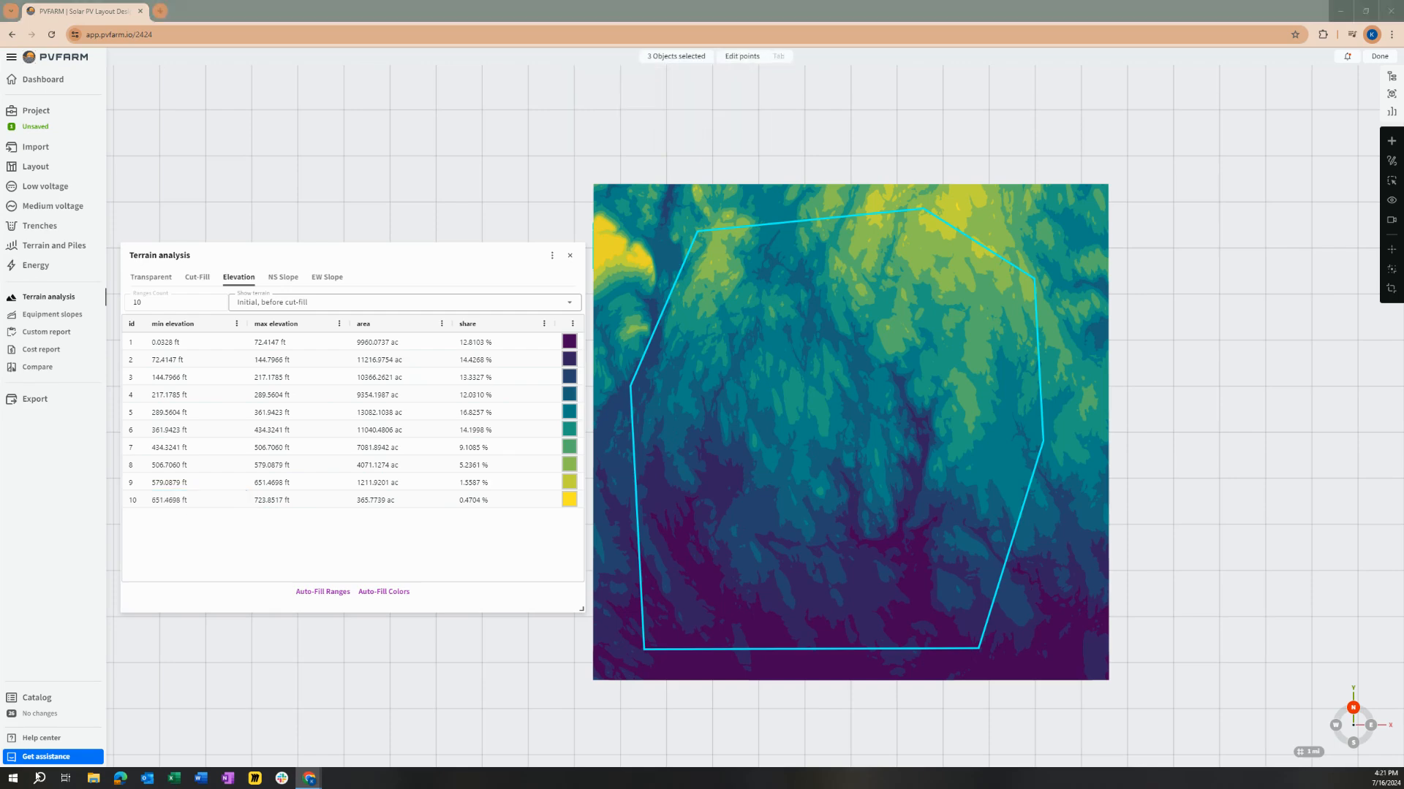
# Step: Examine the new boundaries on the transparent terrain and compare them with the highest areas of the elevation map
pyautogui.click(150, 278)
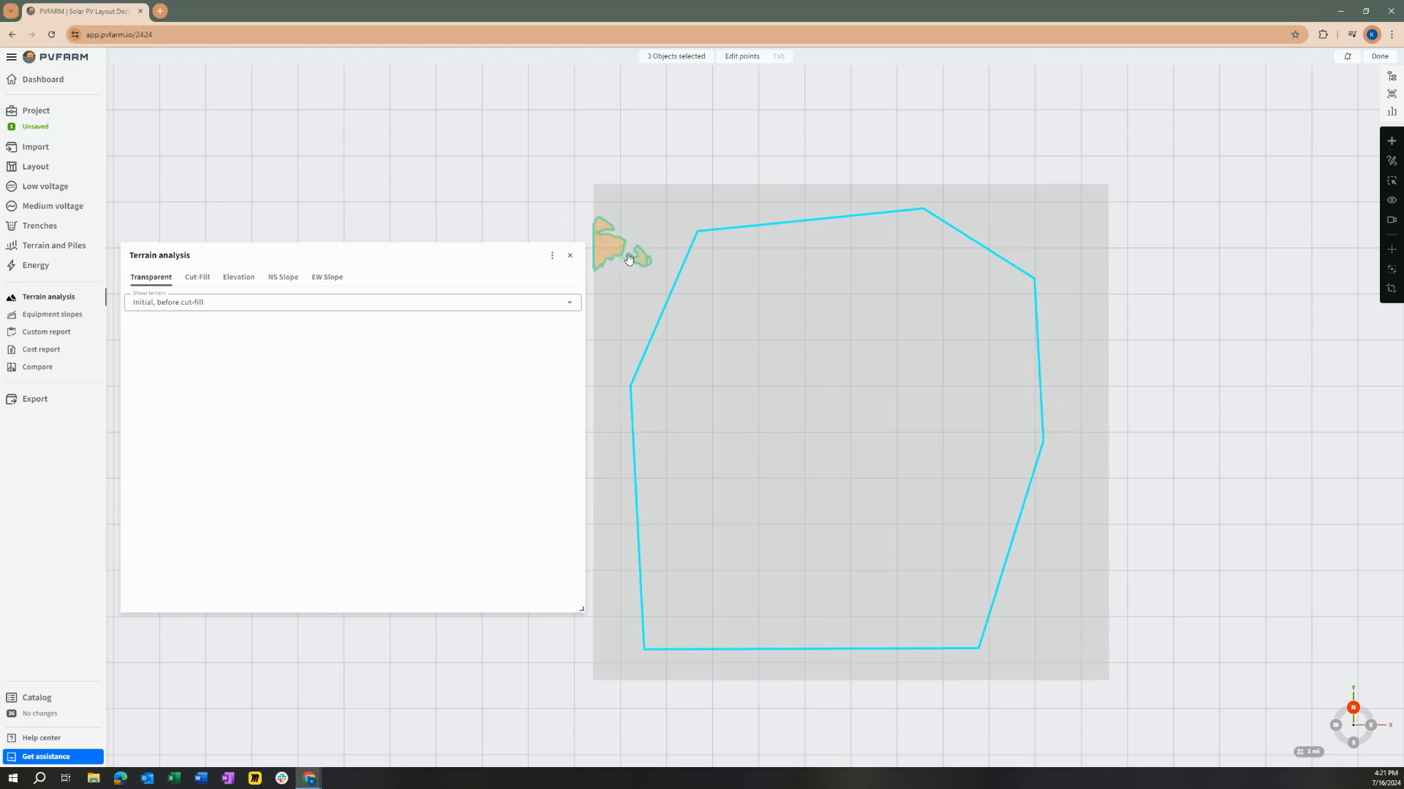
pyautogui.scroll(5, 607, 260)
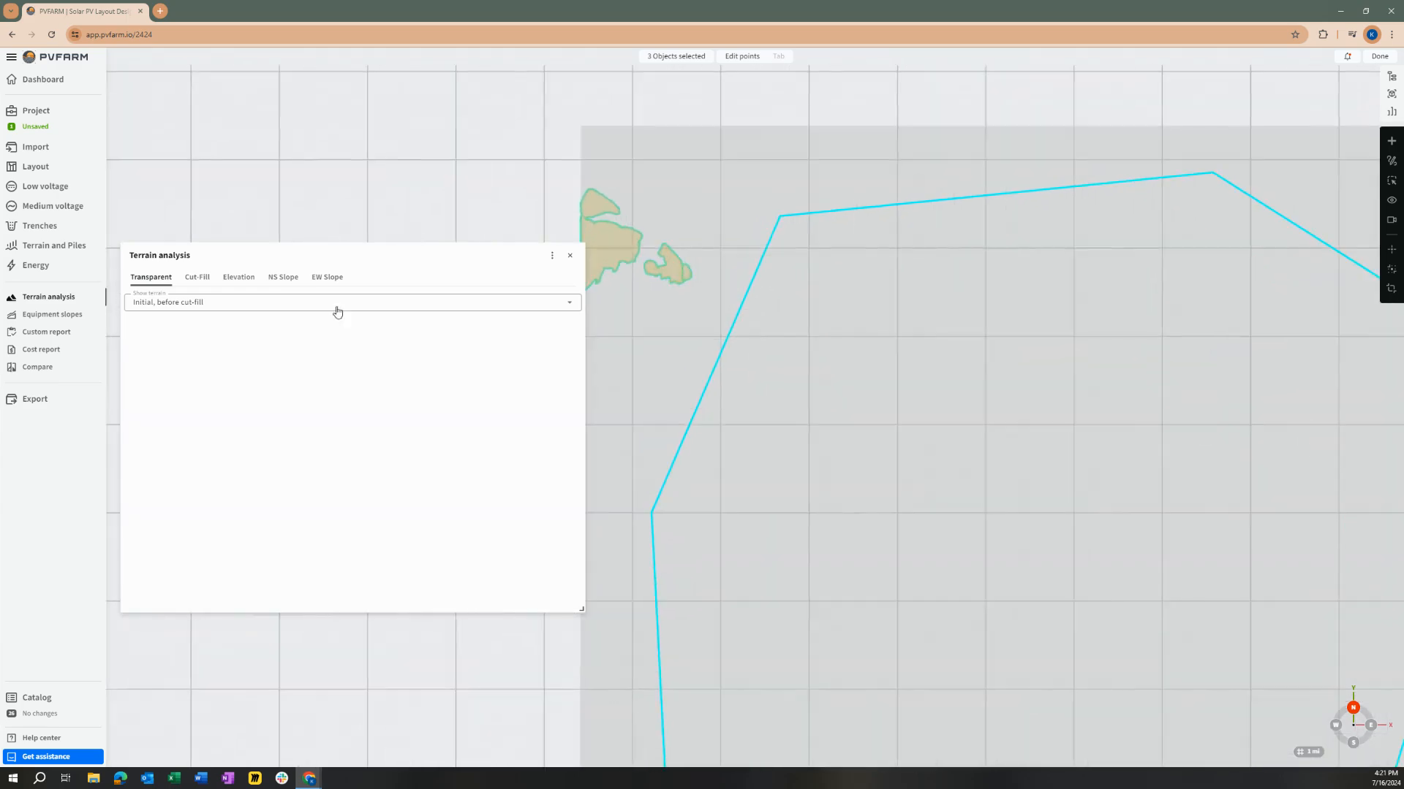
pyautogui.click(237, 277)
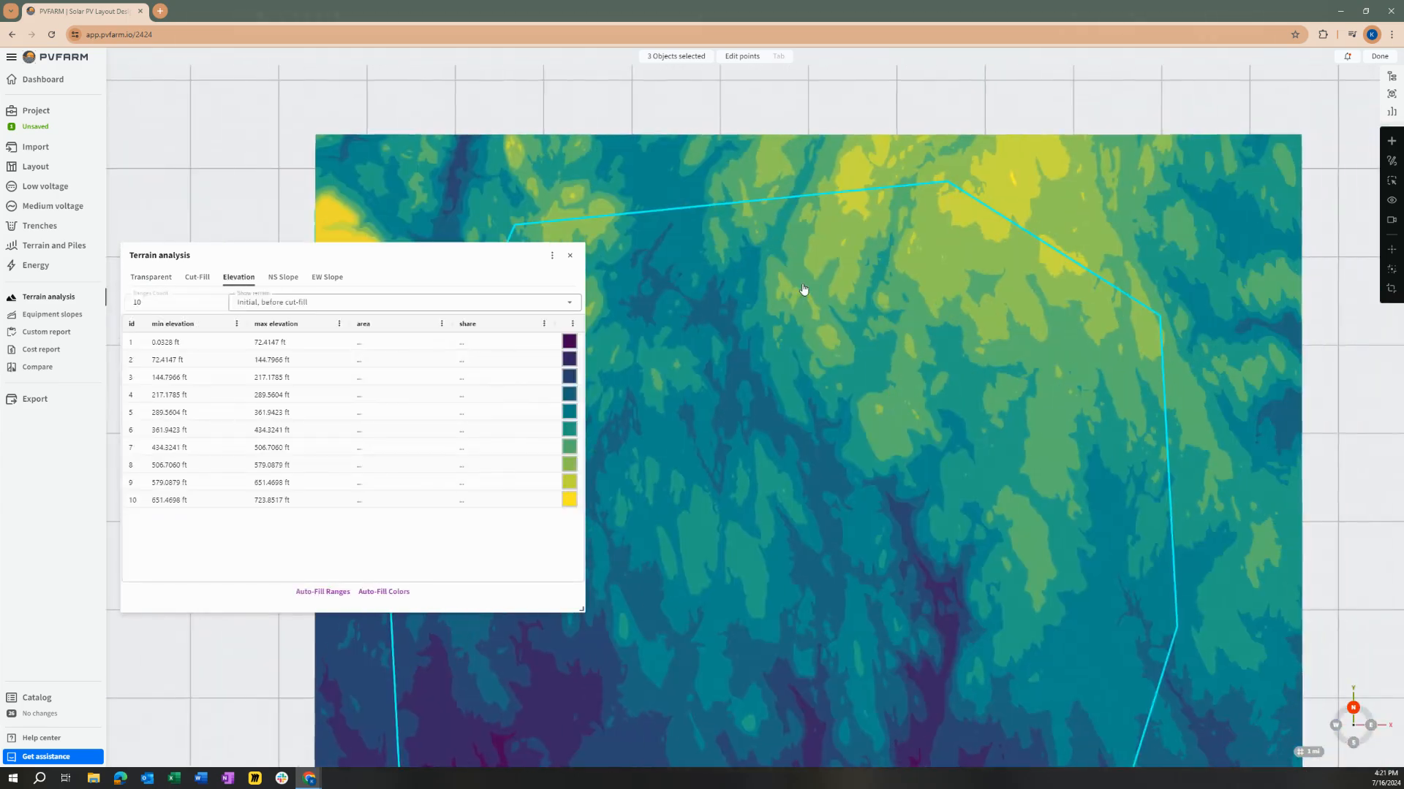
pyautogui.moveTo(863, 225); pyautogui.dragTo(823, 357)
pyautogui.scroll(1, 822, 358)
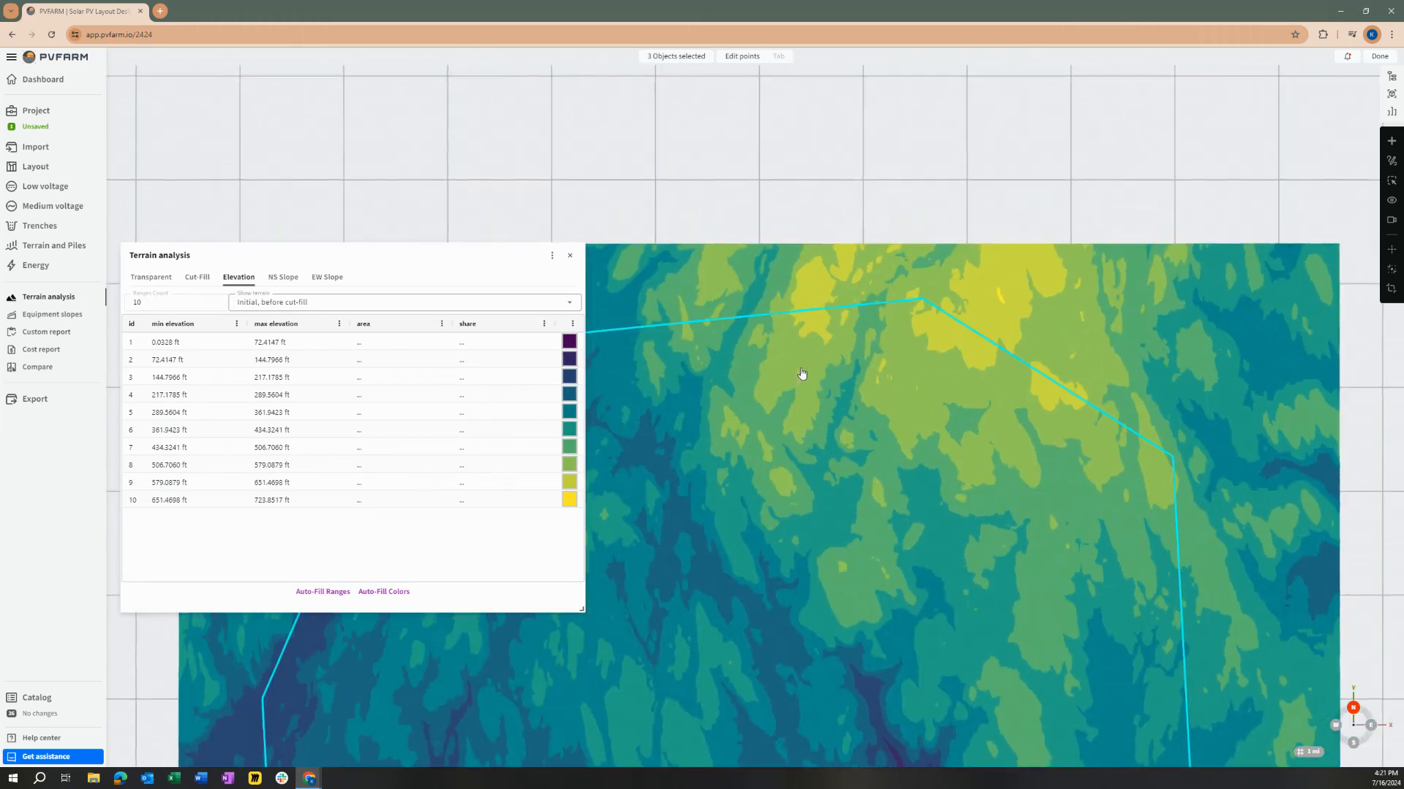
pyautogui.scroll(-1, 805, 402)
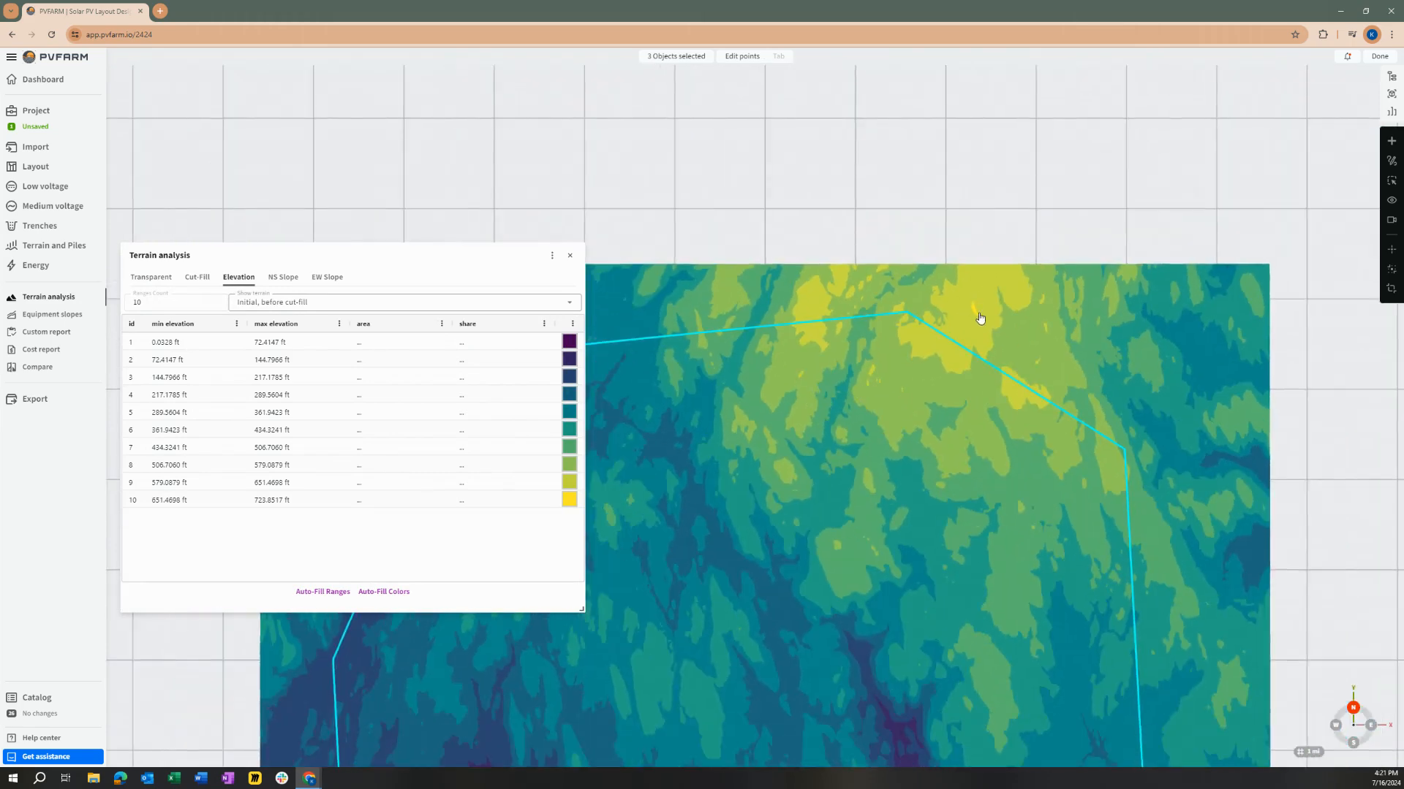
pyautogui.scroll(4, 940, 370)
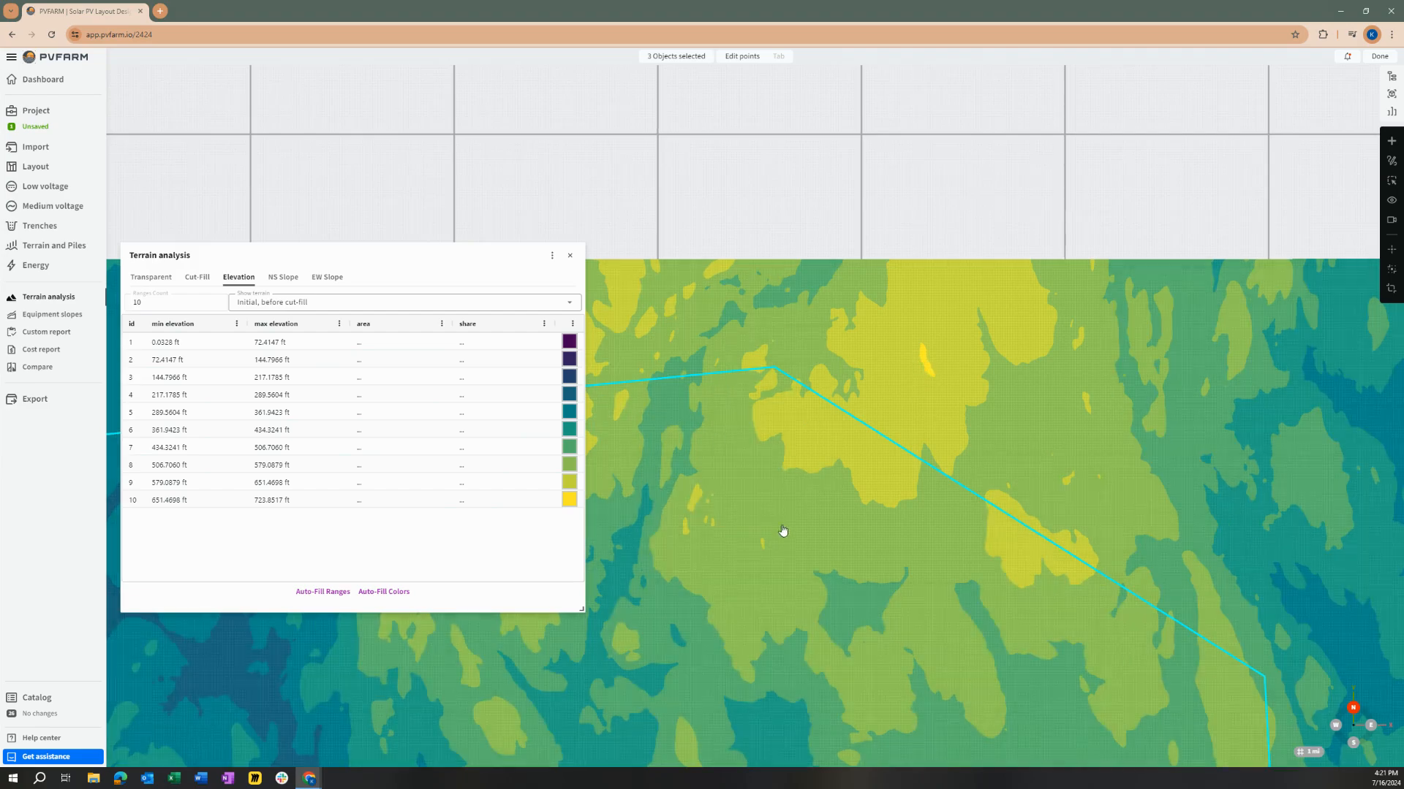
pyautogui.scroll(-6, 775, 544)
pyautogui.scroll(-3, 841, 468)
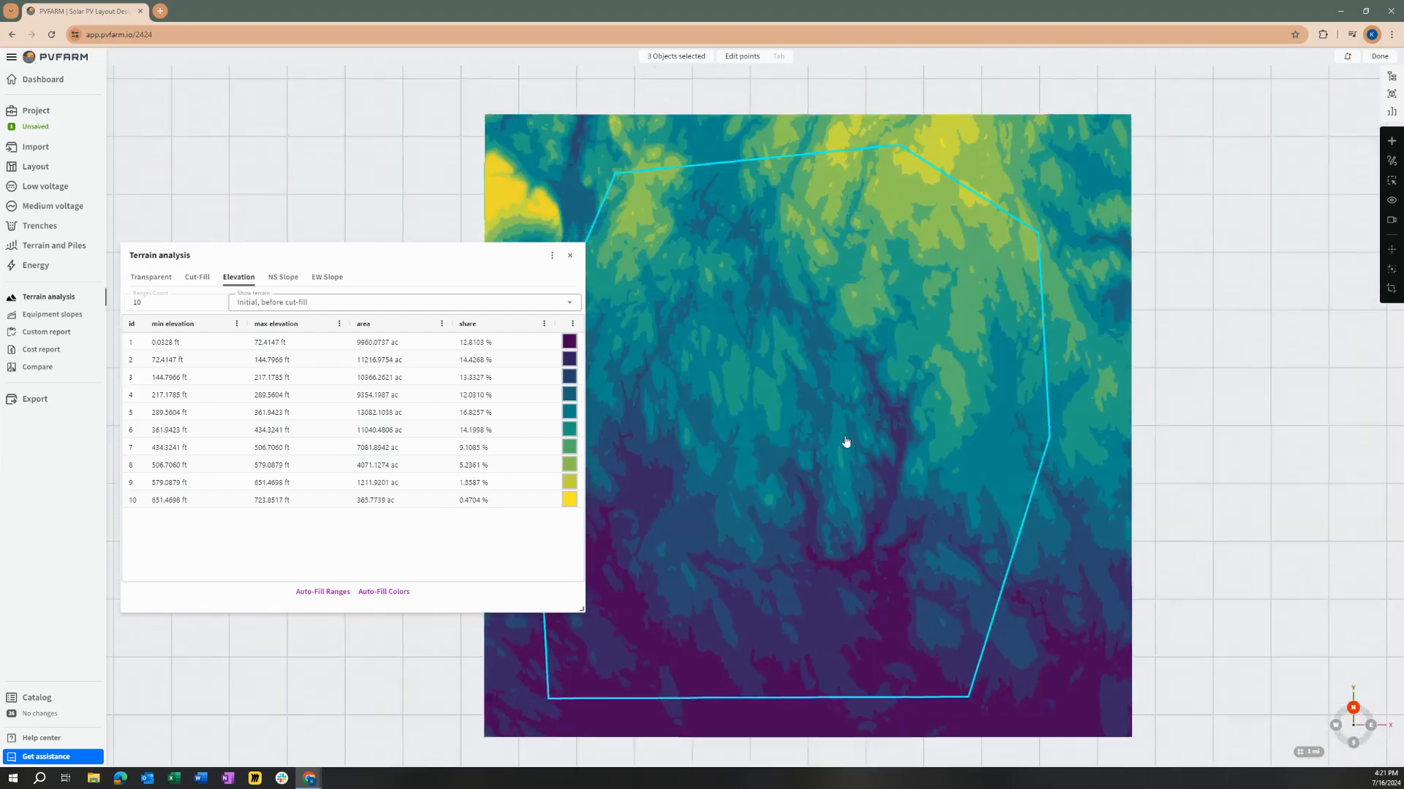
pyautogui.scroll(2, 878, 344)
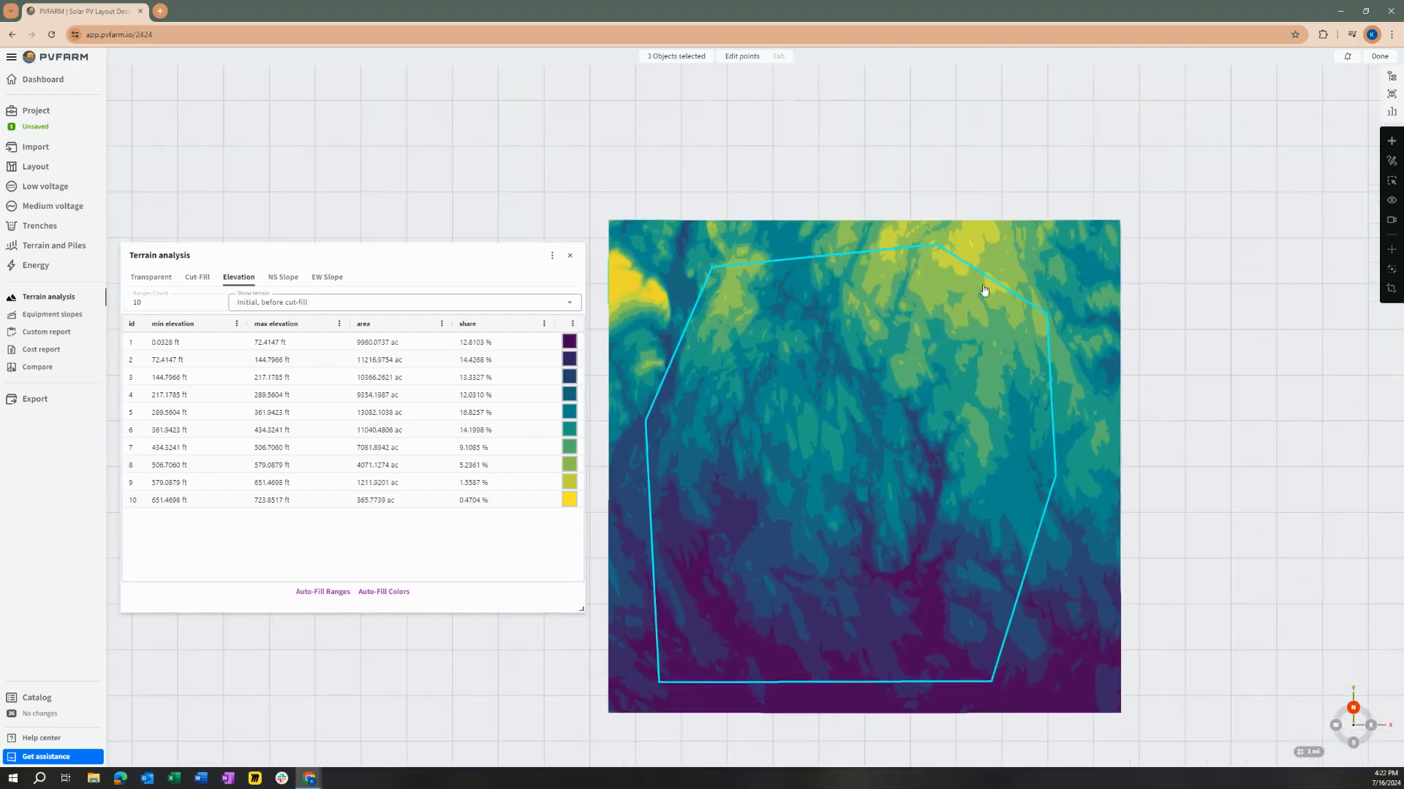
# Step: Set the color tint of the three new terrain boundaries to red (255, 0, 0) and their boundary type to exclude
pyautogui.click(1391, 76)
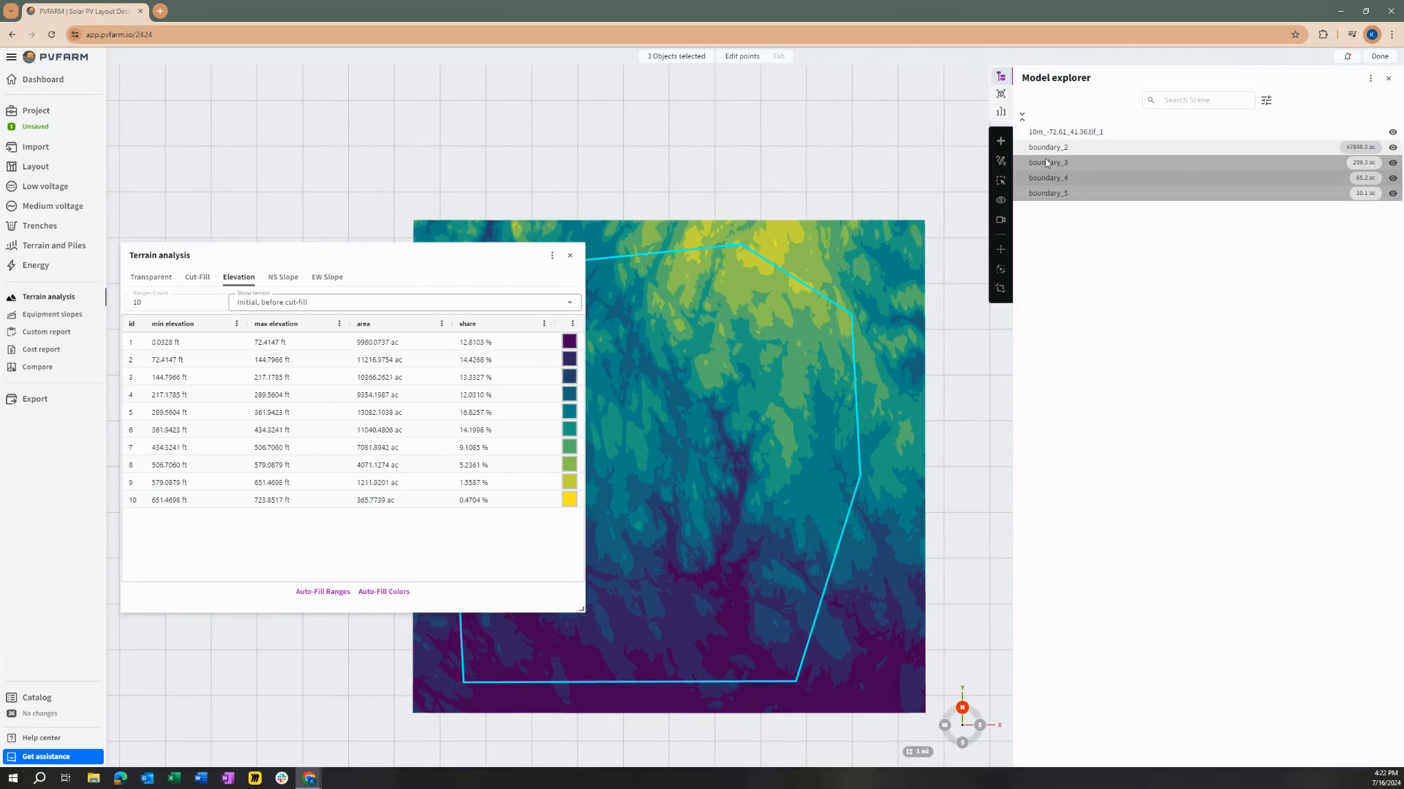
pyautogui.click(1001, 95)
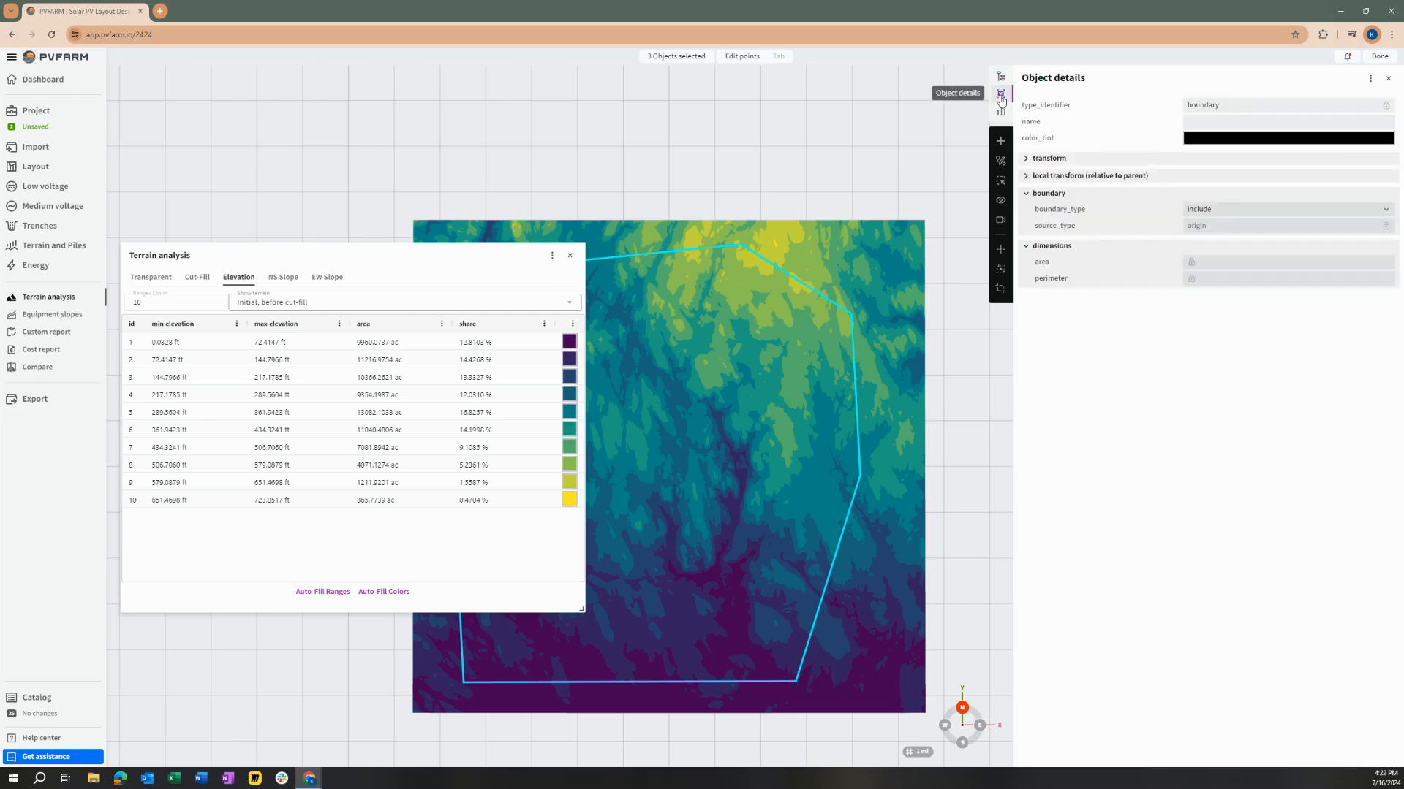
pyautogui.click(1243, 144)
pyautogui.moveTo(1248, 152); pyautogui.dragTo(1313, 143)
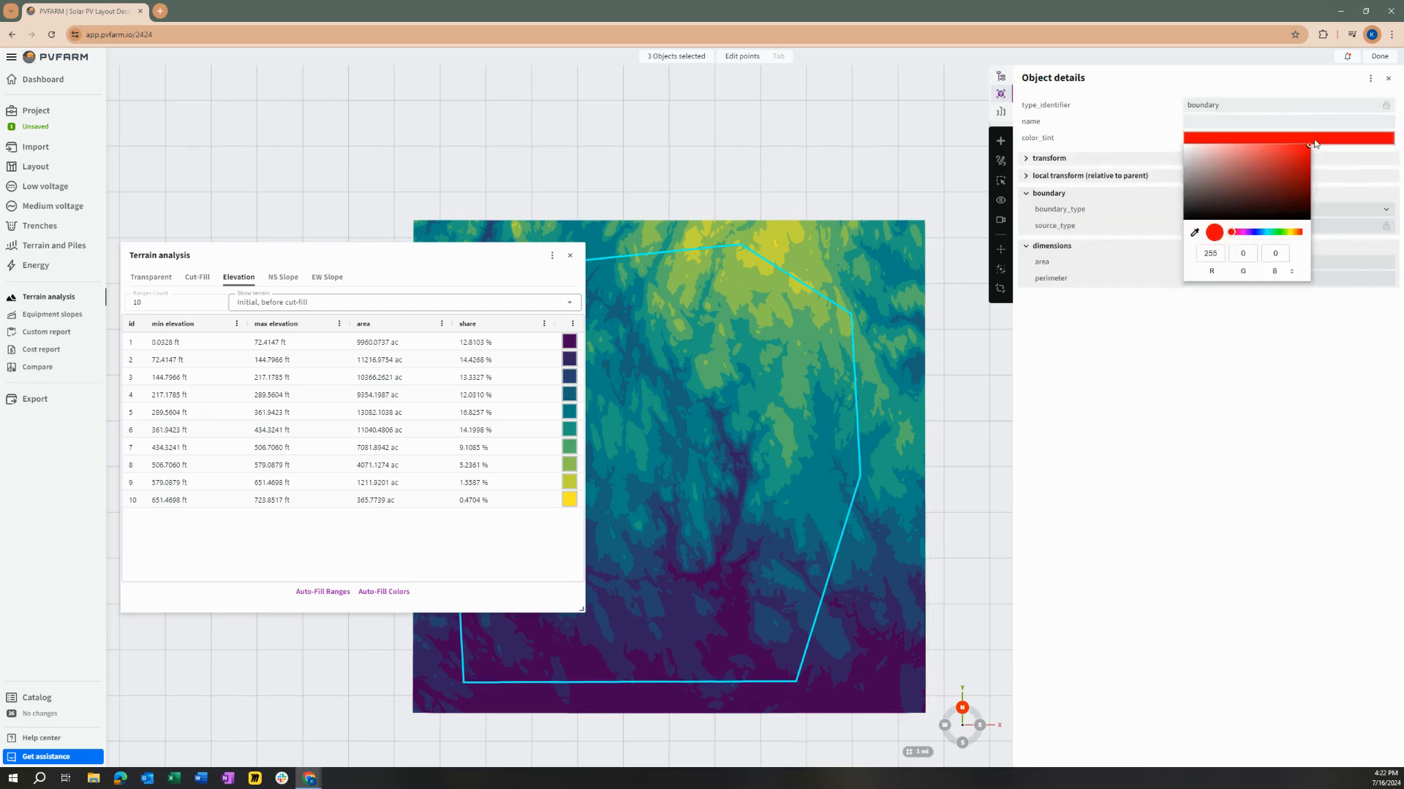
pyautogui.click(1128, 306)
pyautogui.click(1229, 211)
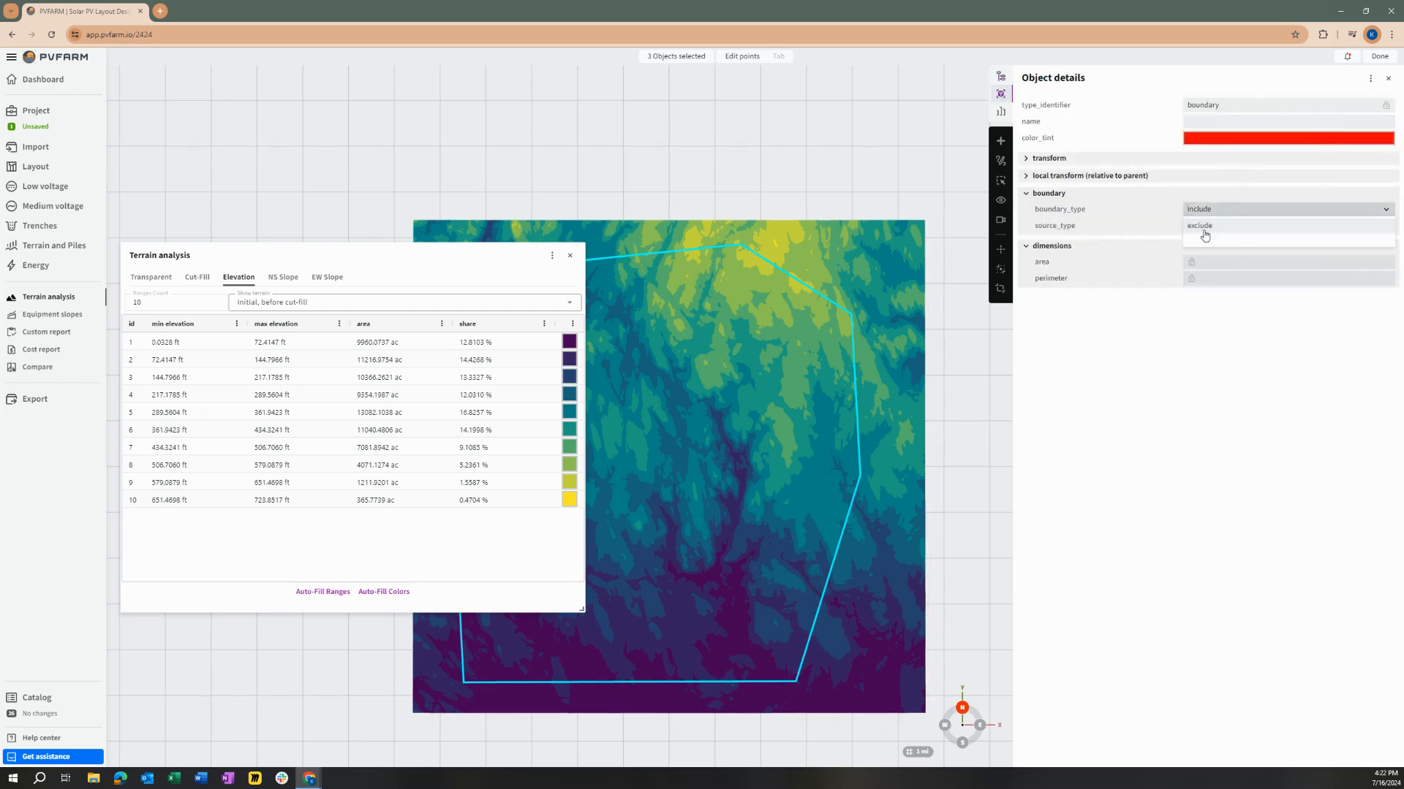
pyautogui.click(1203, 227)
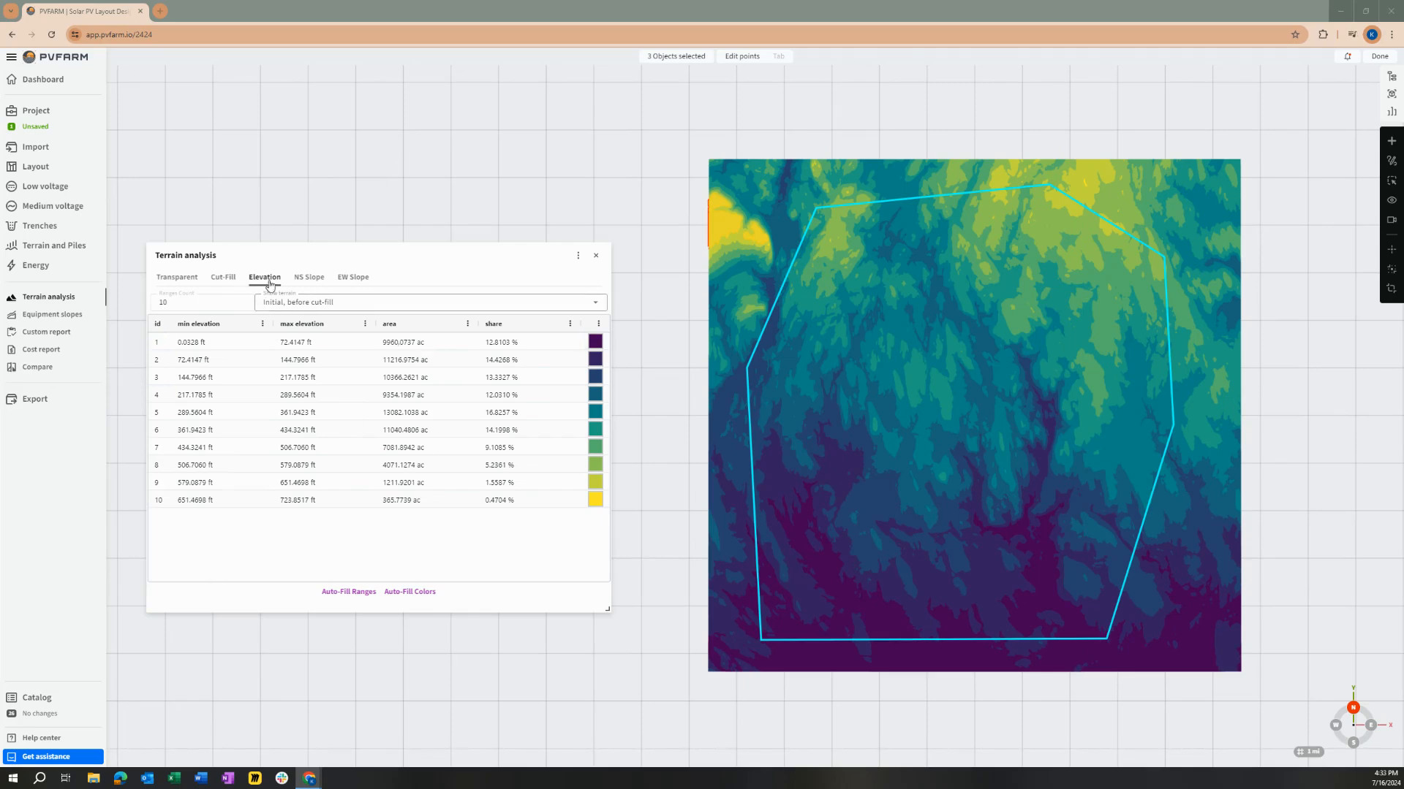
# Step: Create boundaries based on the terrain for elevations from 506.7060 ft to 723.83 ft, ignoring areas less than 1 ac
pyautogui.moveTo(741, 366); pyautogui.dragTo(674, 386)
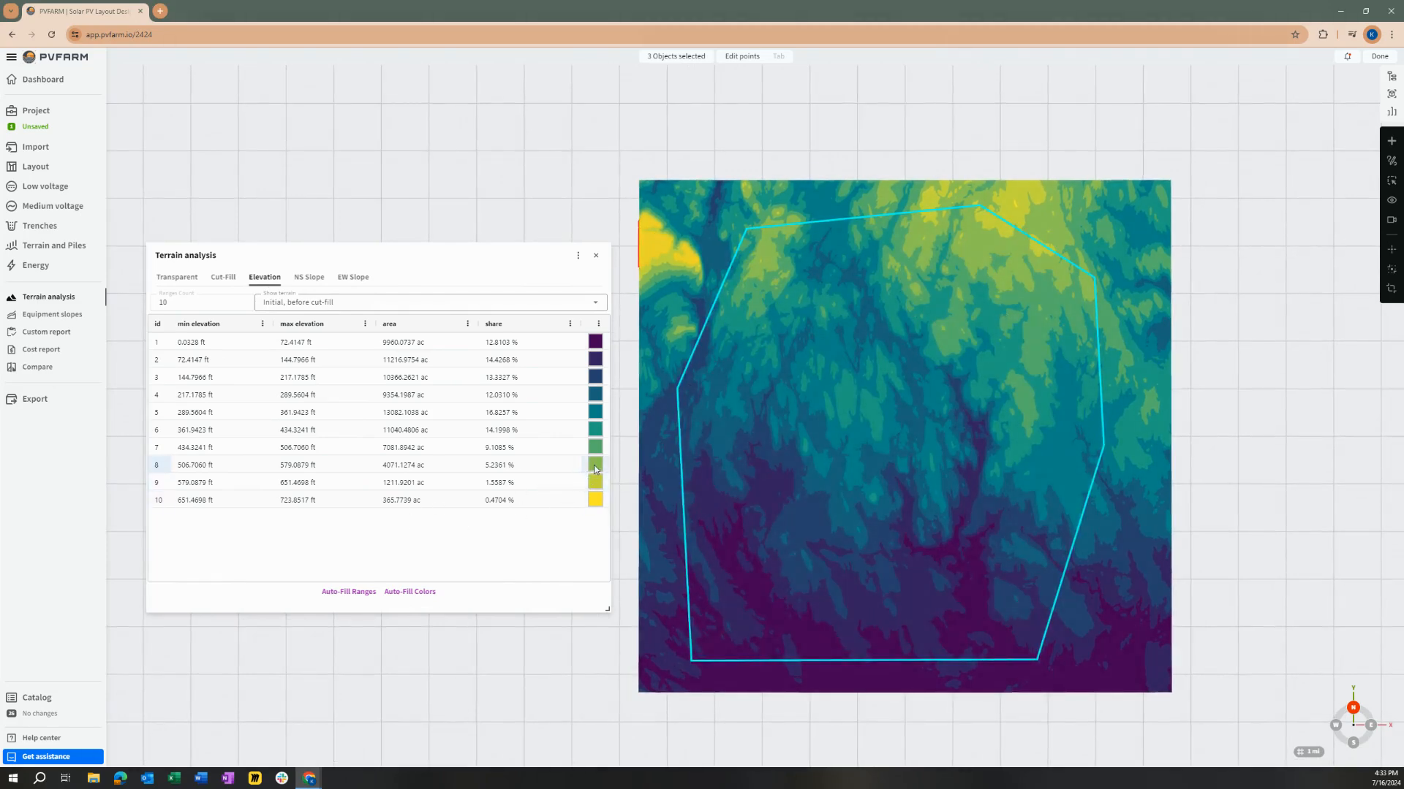
pyautogui.click(1391, 141)
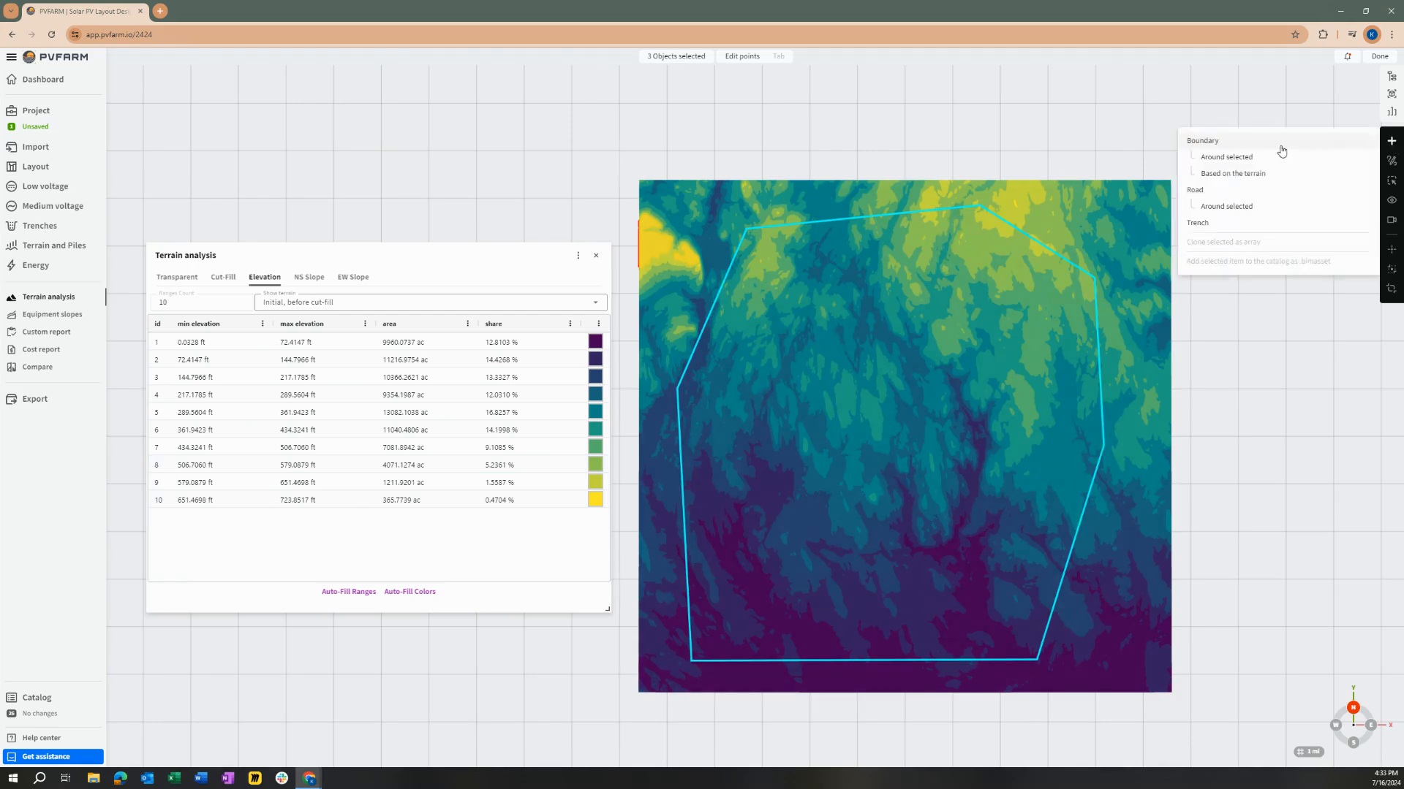
pyautogui.click(1232, 174)
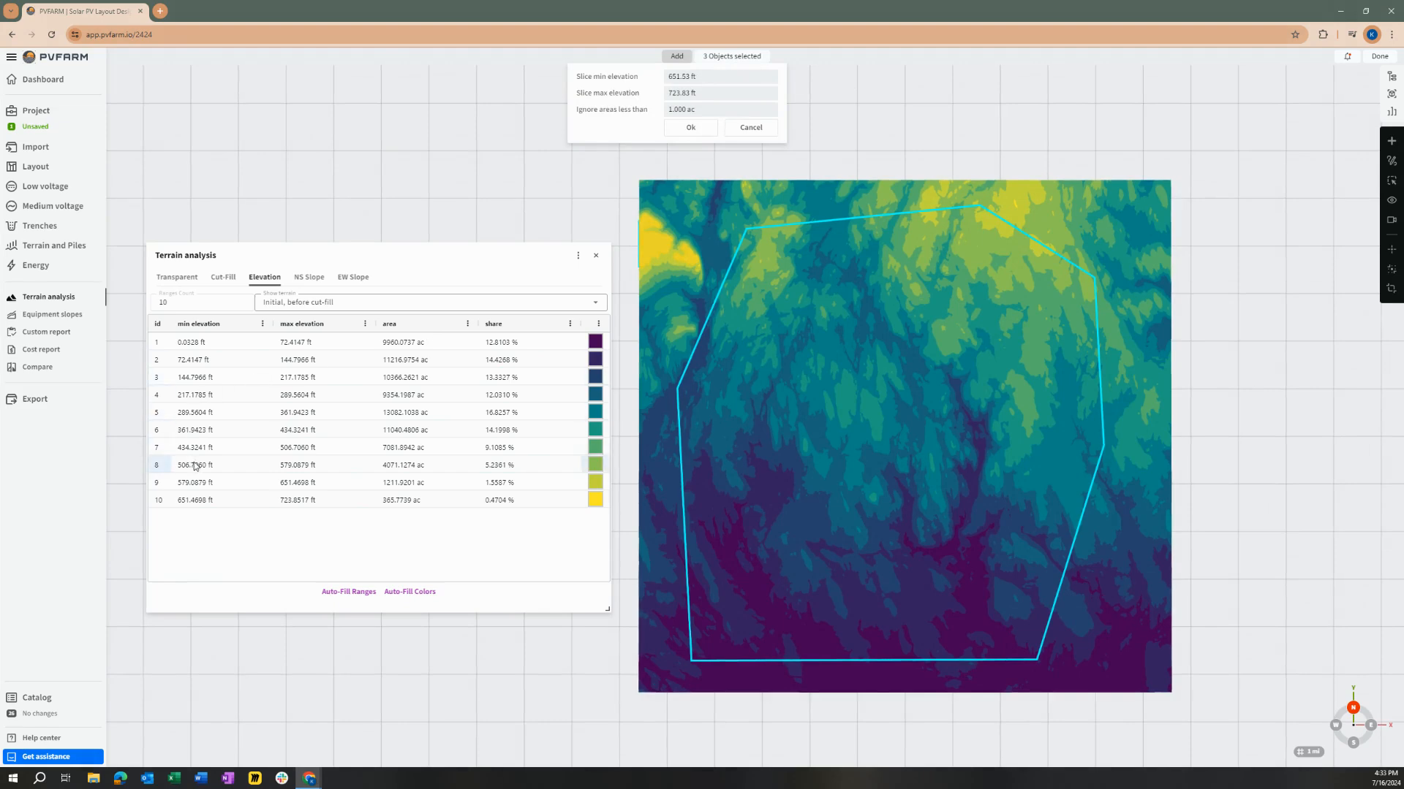
pyautogui.doubleClick(220, 465)
pyautogui.moveTo(233, 465); pyautogui.dragTo(172, 466)
pyautogui.hotkey('ctrl', 'c')
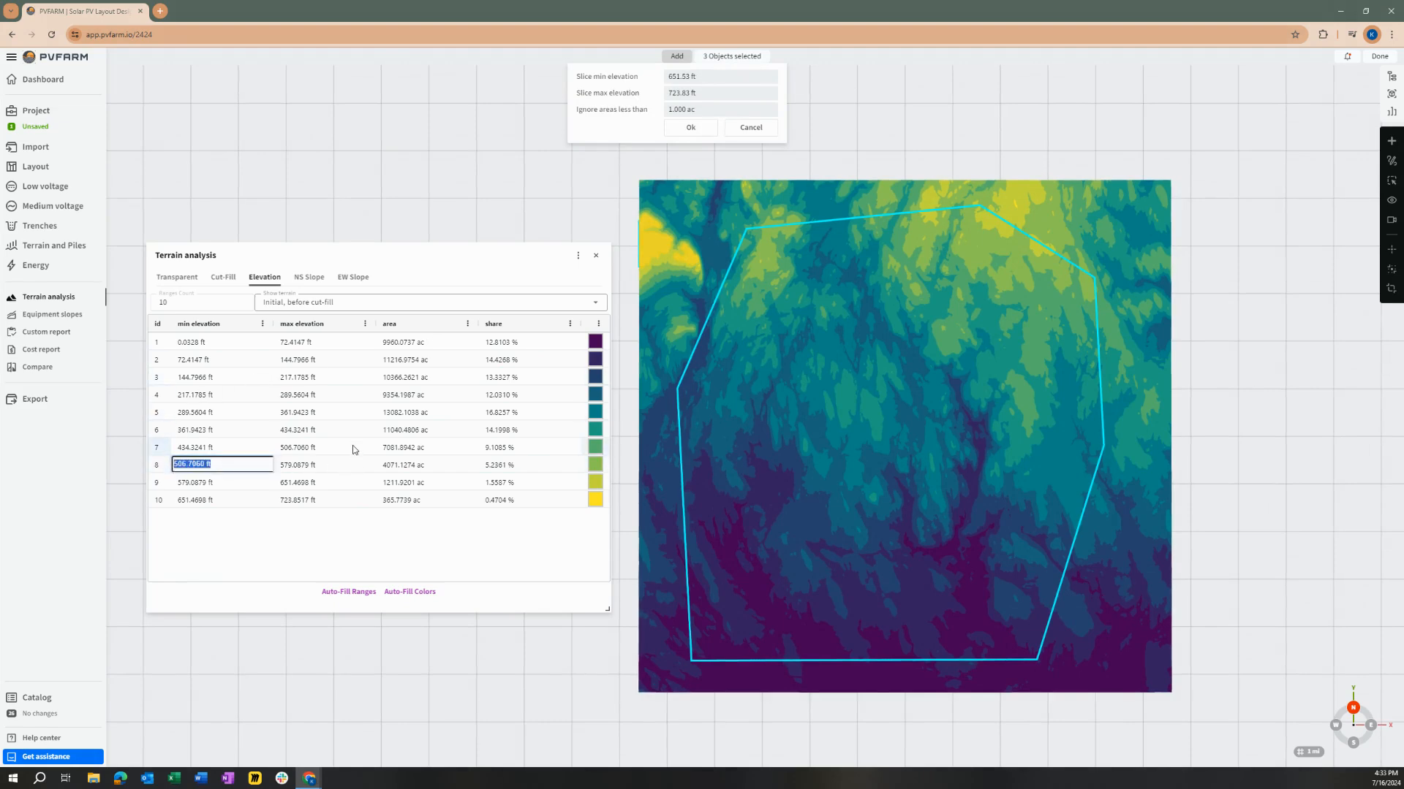
pyautogui.click(715, 78)
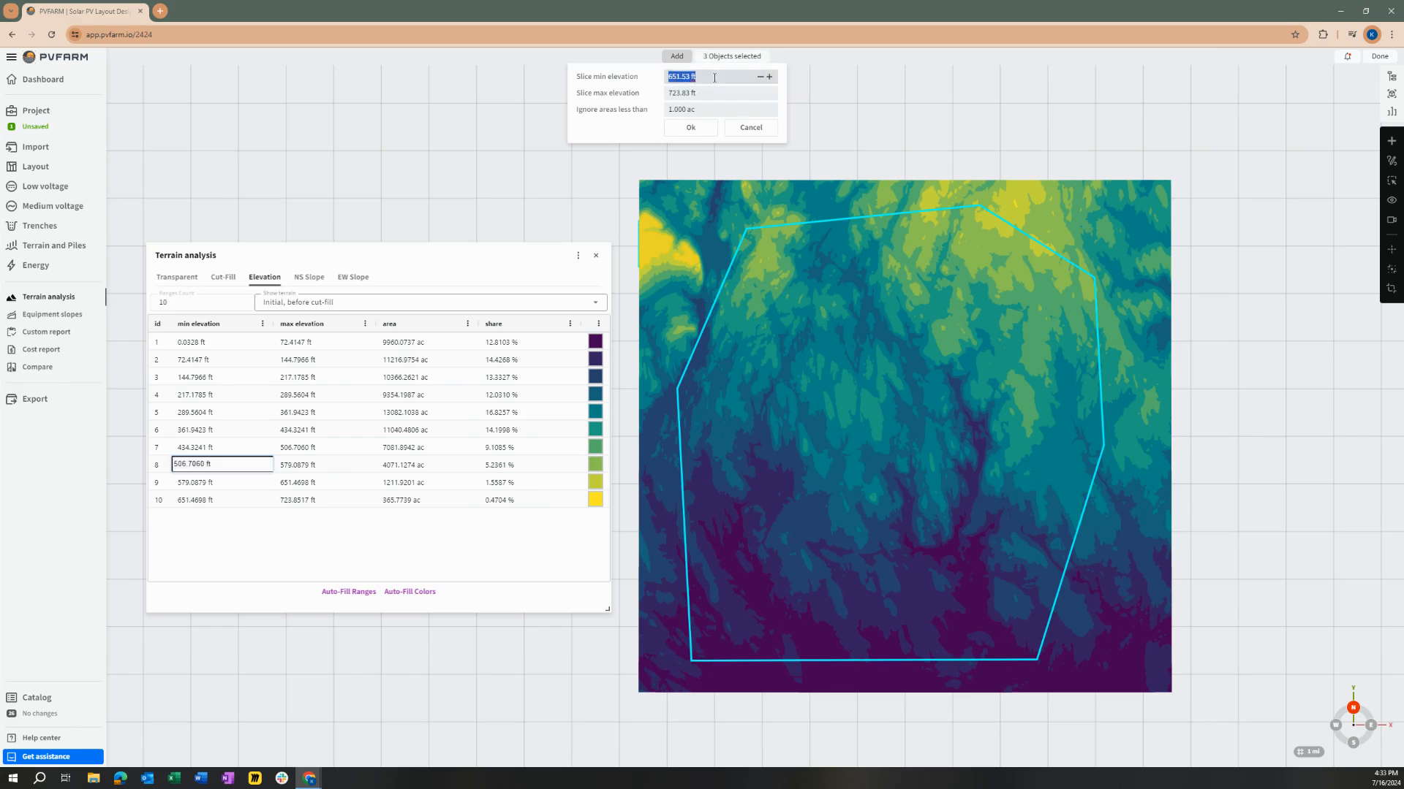
pyautogui.hotkey('ctrl', 'v')
pyautogui.click(696, 129)
# Step: Display the terrain as transparent, examine the new elevation boundaries against the site boundary, and close the terrain analysis
pyautogui.click(177, 277)
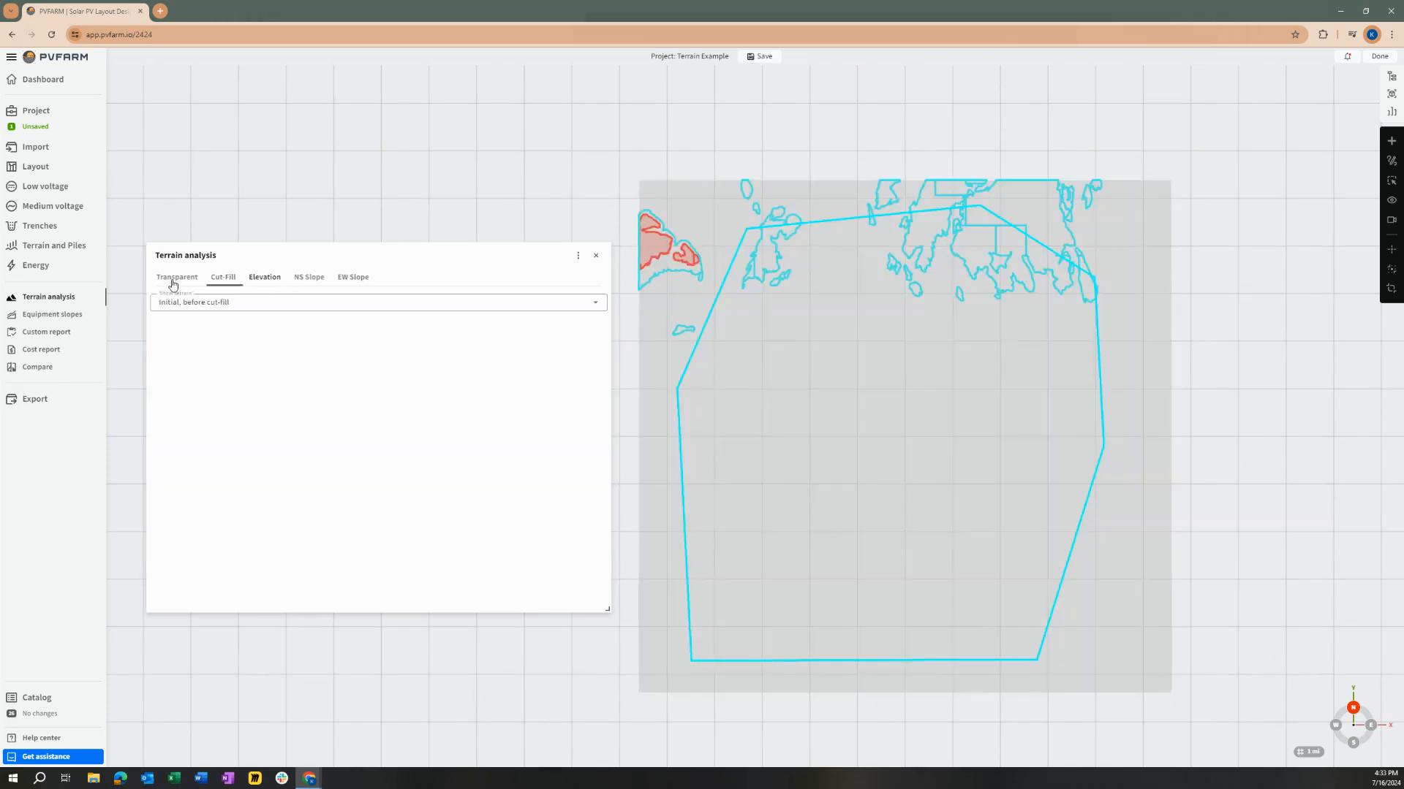
pyautogui.scroll(3, 827, 293)
pyautogui.moveTo(929, 349); pyautogui.dragTo(965, 364)
pyautogui.scroll(-1, 971, 354)
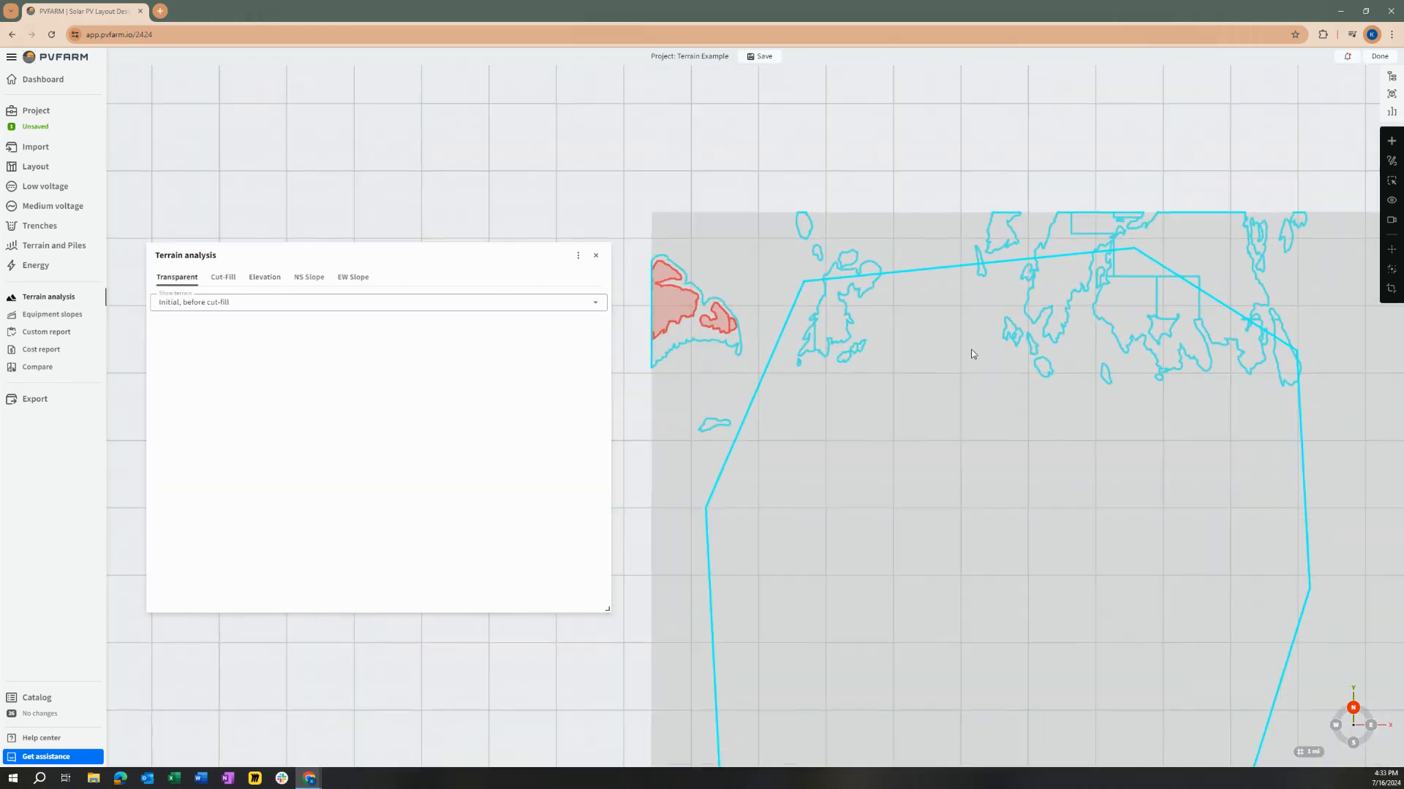
pyautogui.scroll(-1, 1167, 331)
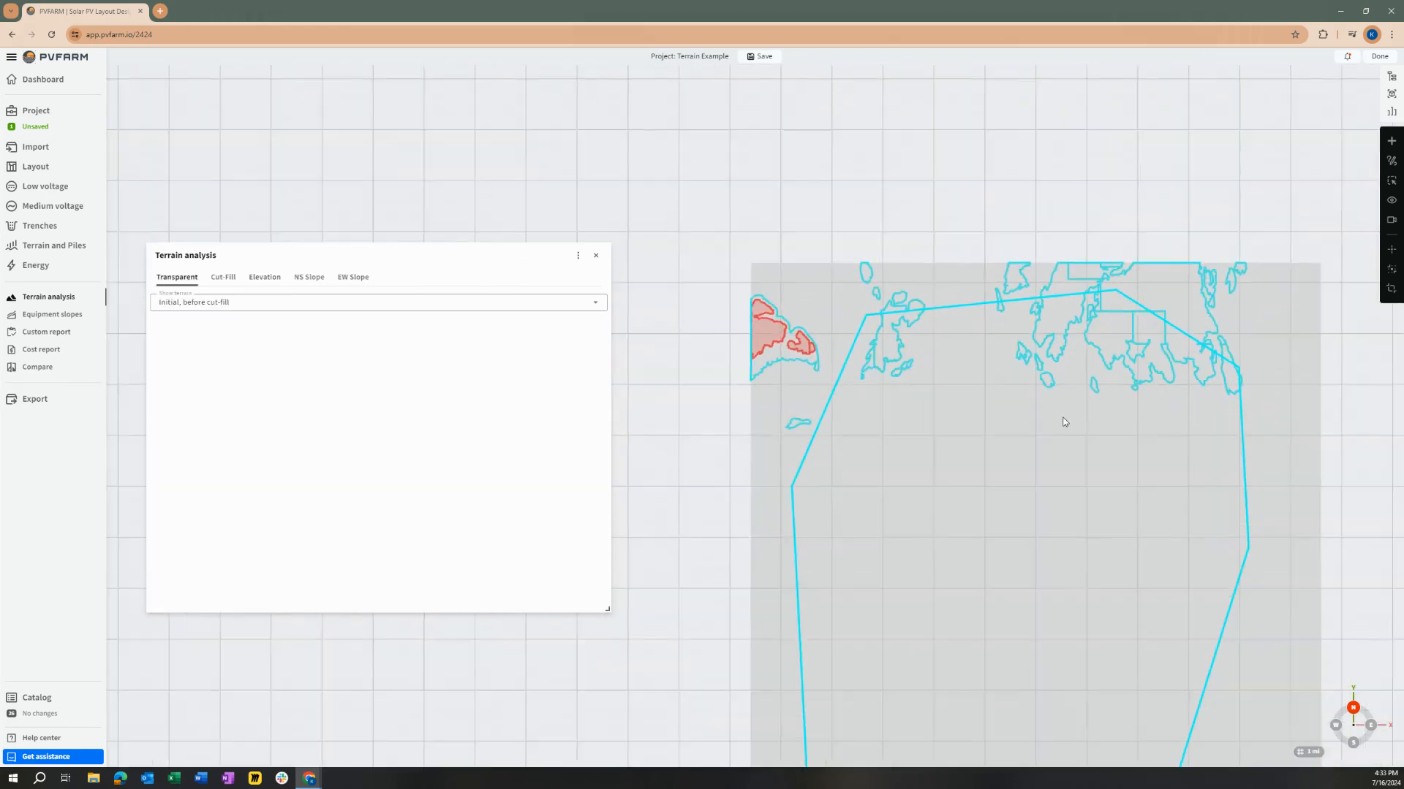
pyautogui.scroll(2, 1183, 289)
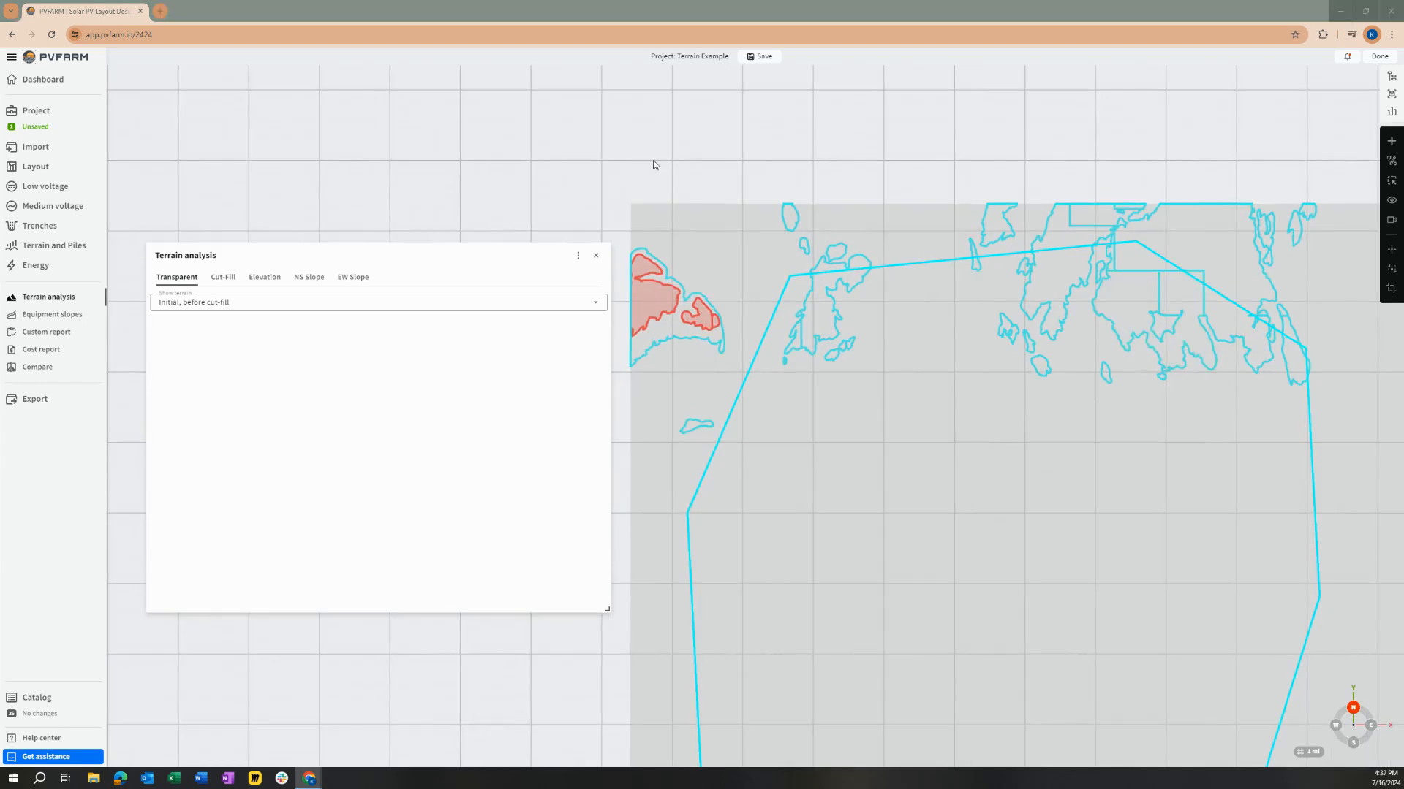
pyautogui.scroll(-3, 842, 431)
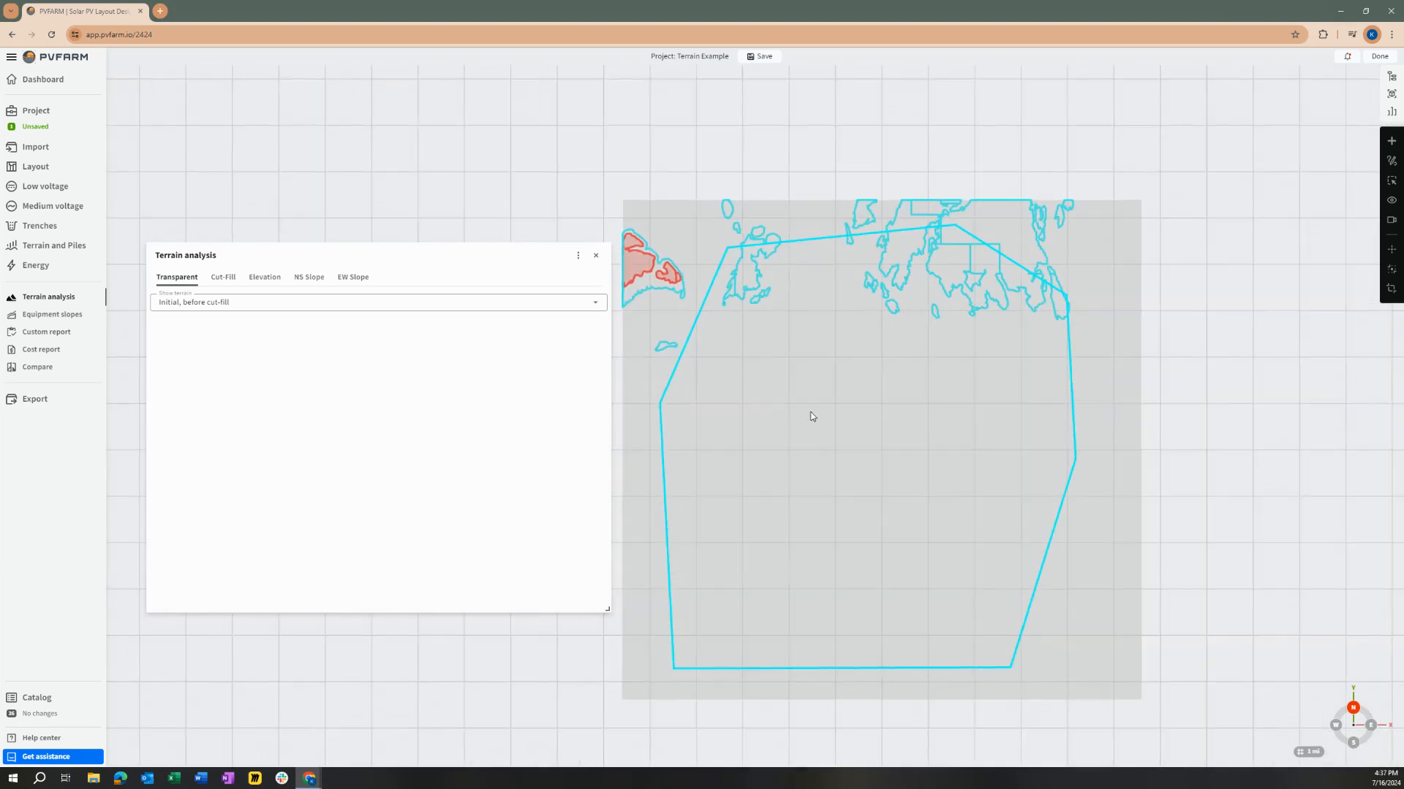
pyautogui.scroll(1, 811, 417)
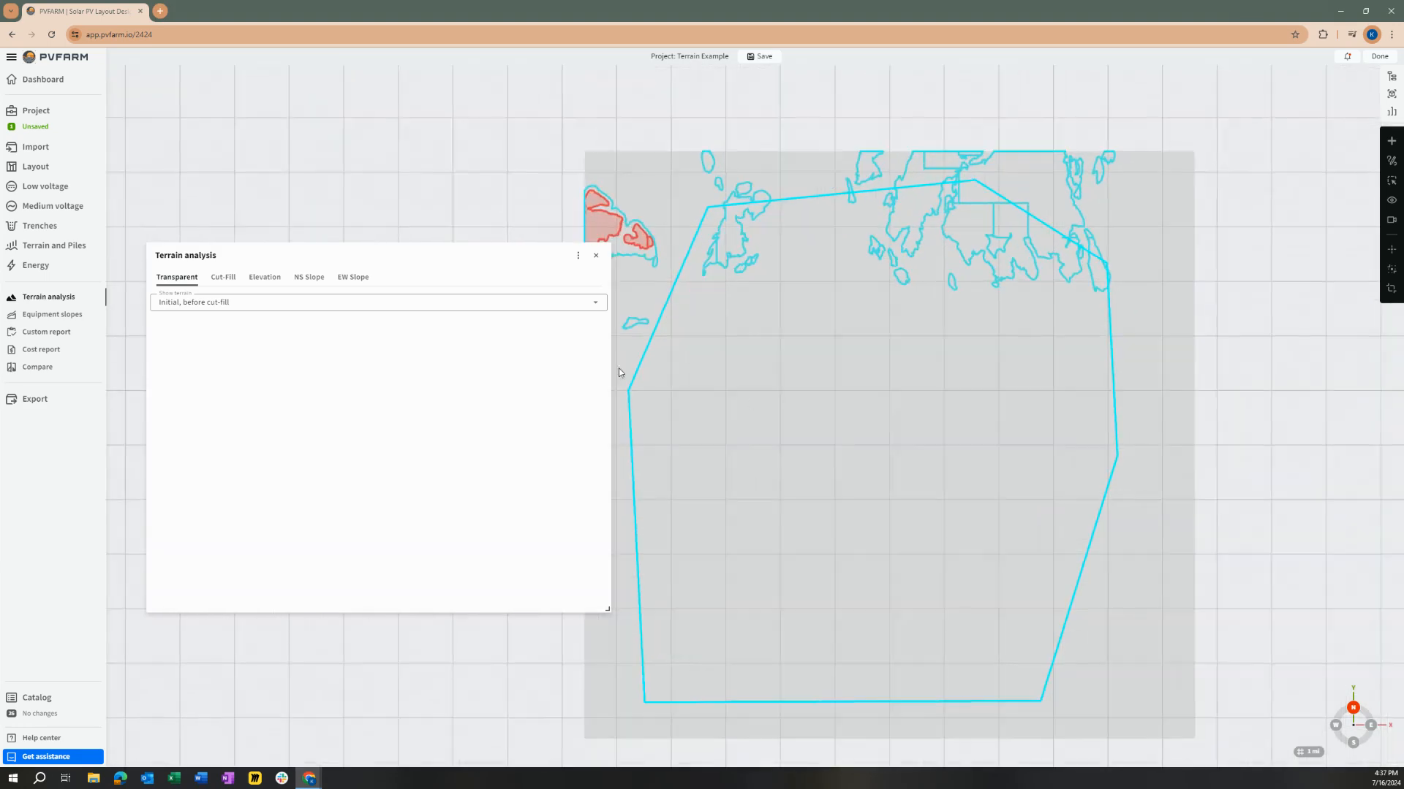
pyautogui.click(594, 258)
pyautogui.scroll(1, 888, 429)
pyautogui.scroll(-1, 854, 428)
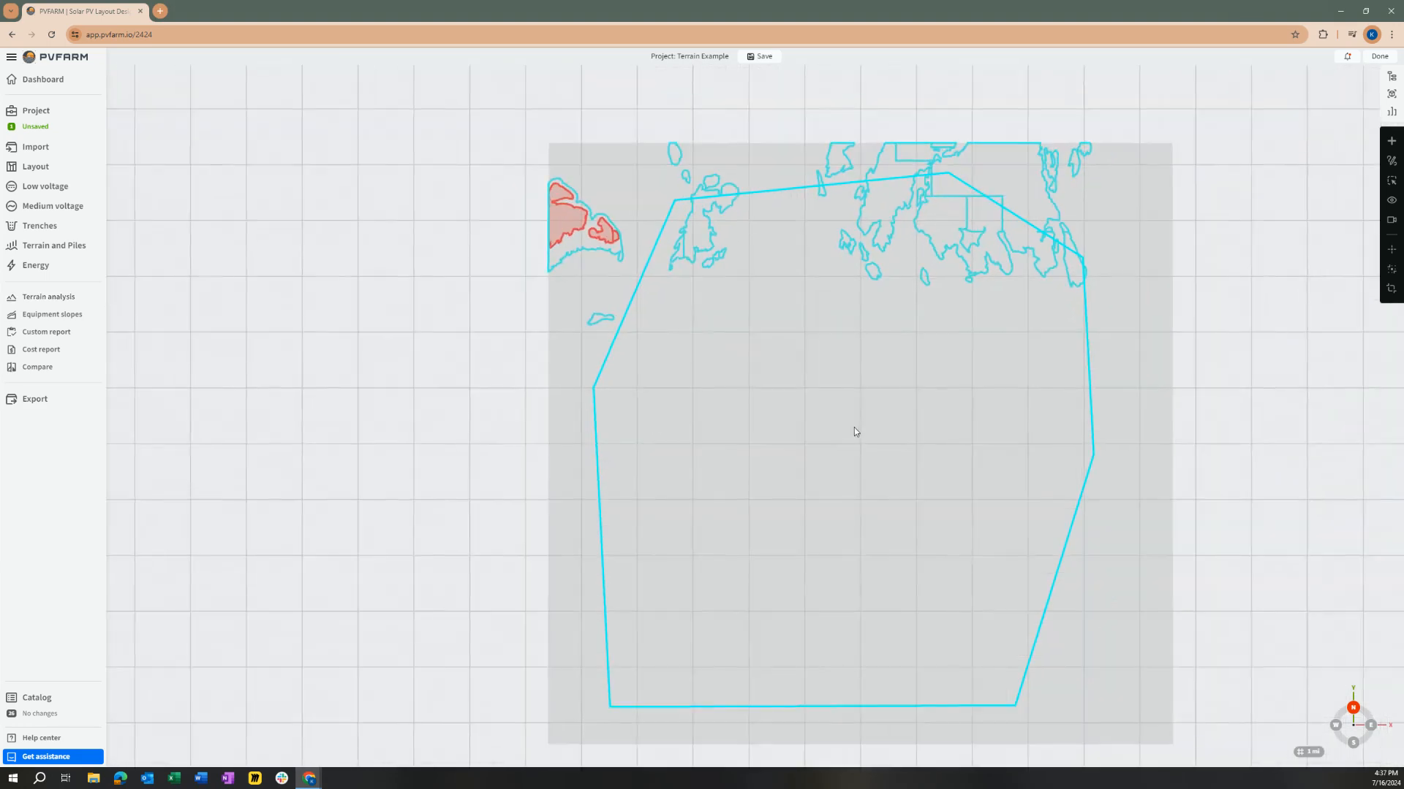
# Step: Review the Layout settings and the boundary selection options in the Terrain and Piles settings, and return to the site overview
pyautogui.click(41, 169)
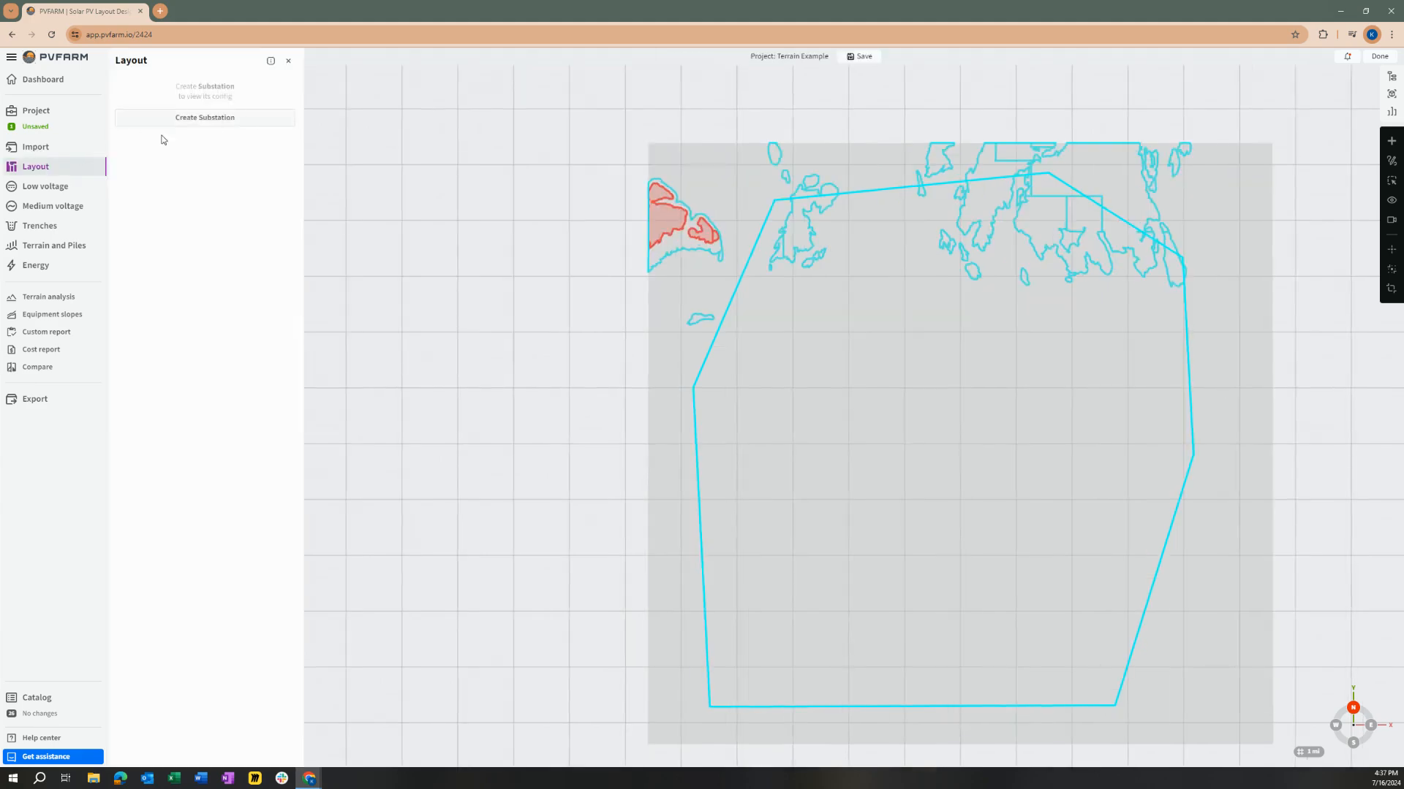
pyautogui.click(288, 61)
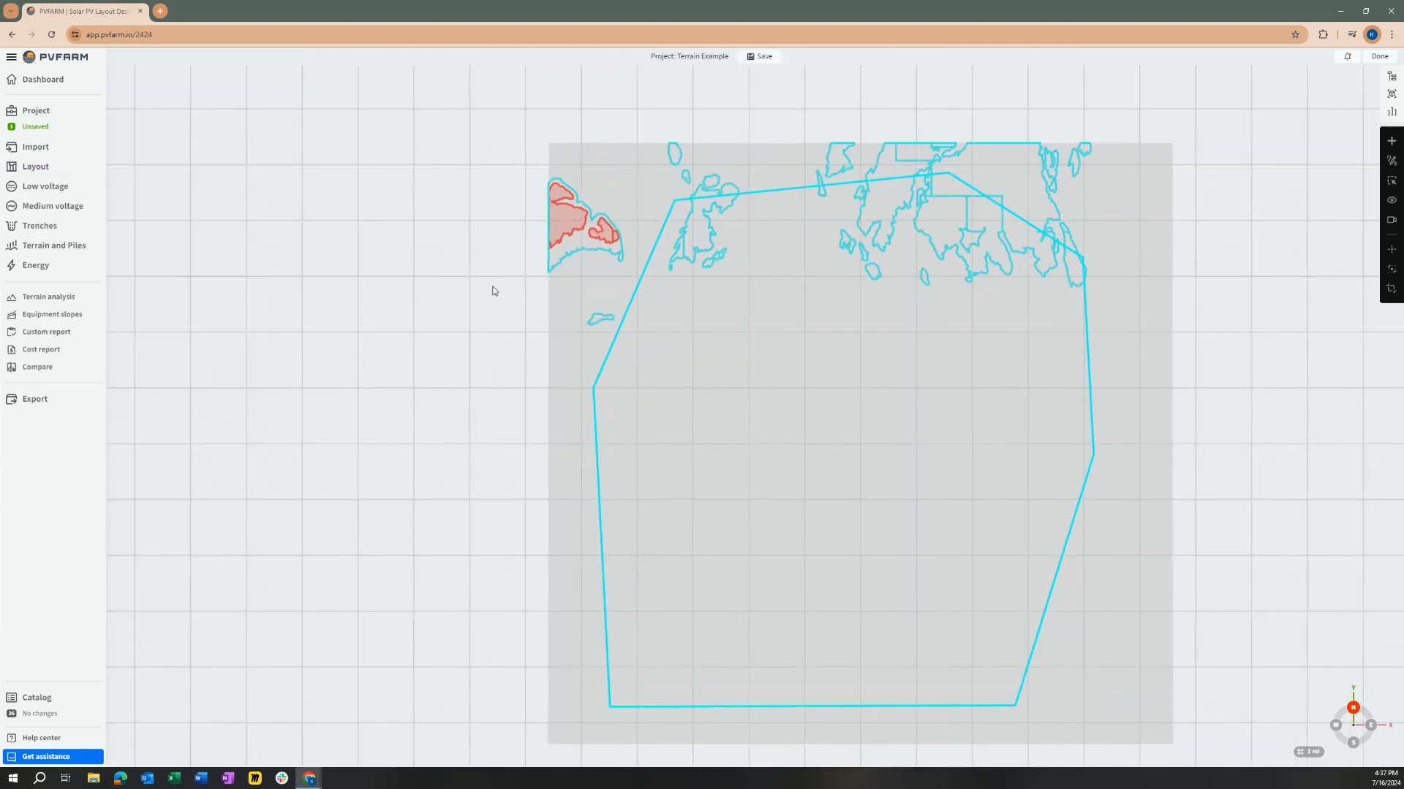
pyautogui.moveTo(493, 291); pyautogui.dragTo(354, 247)
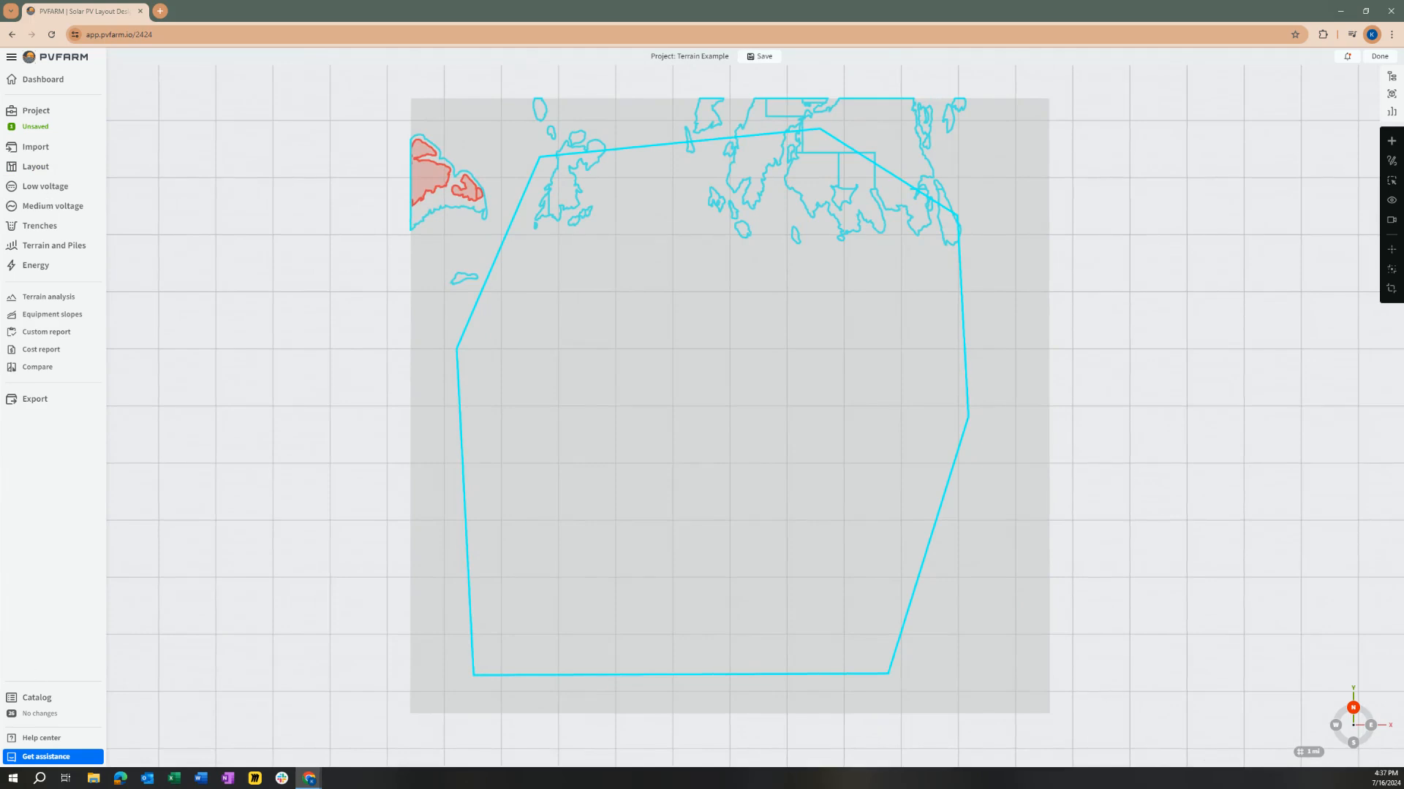
pyautogui.click(46, 249)
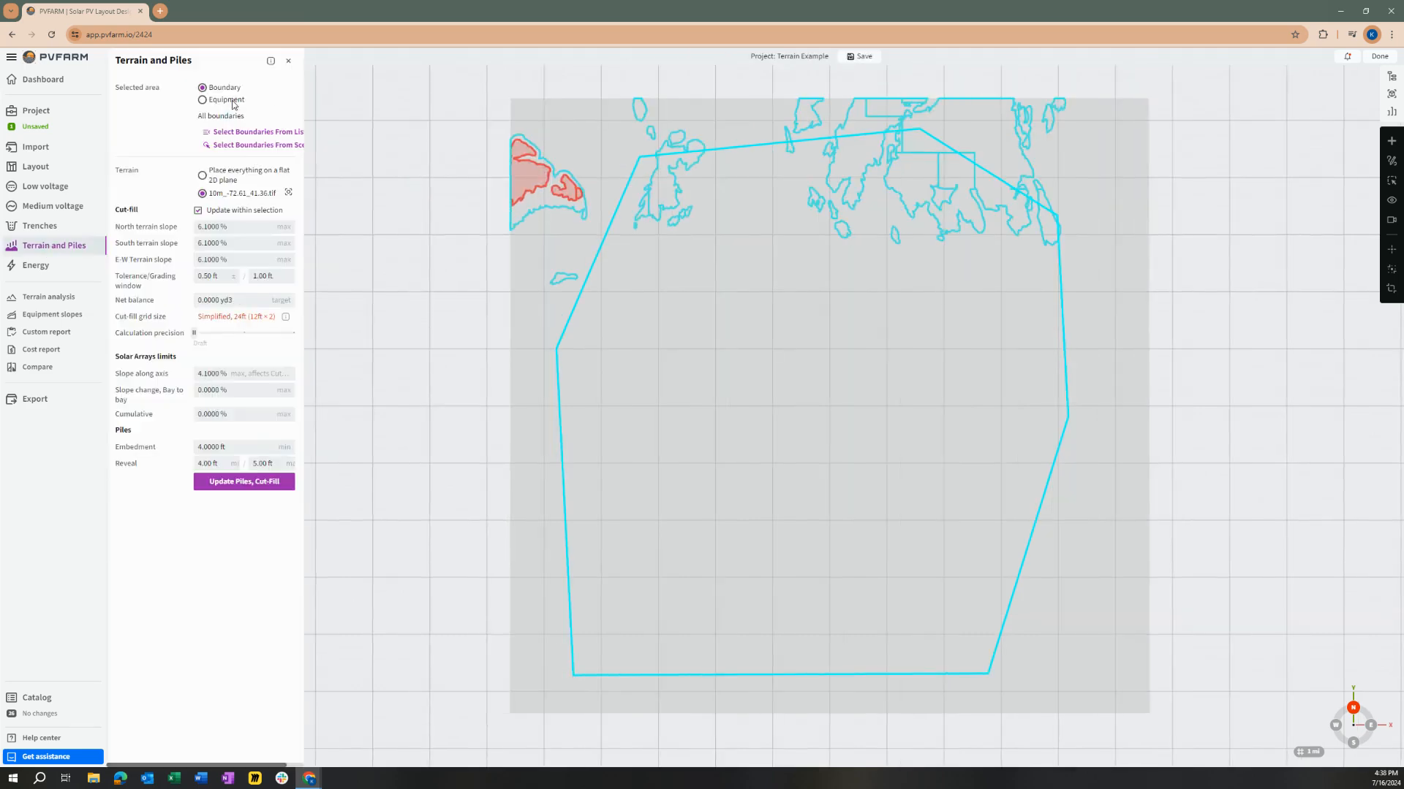
pyautogui.click(234, 135)
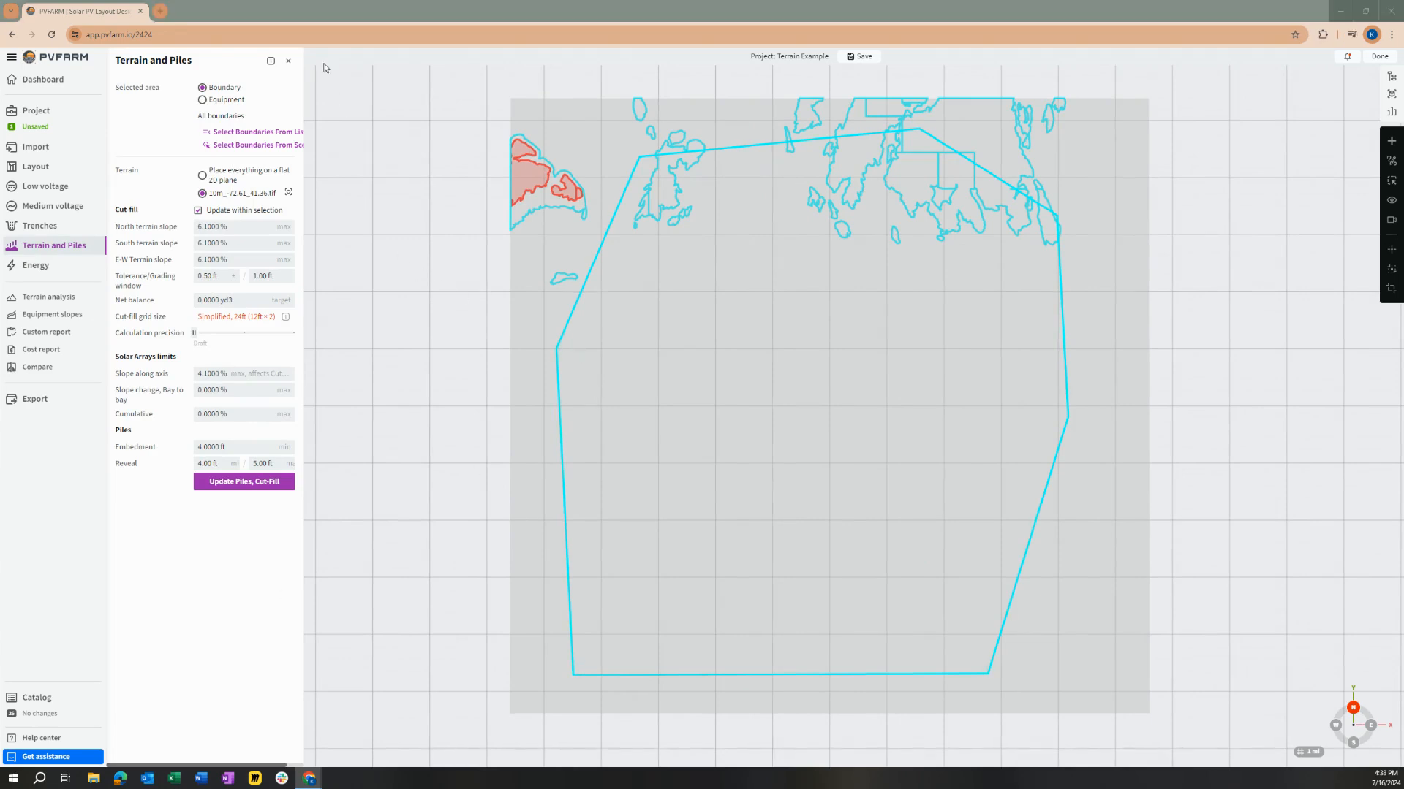
pyautogui.click(288, 61)
pyautogui.scroll(-3, 738, 295)
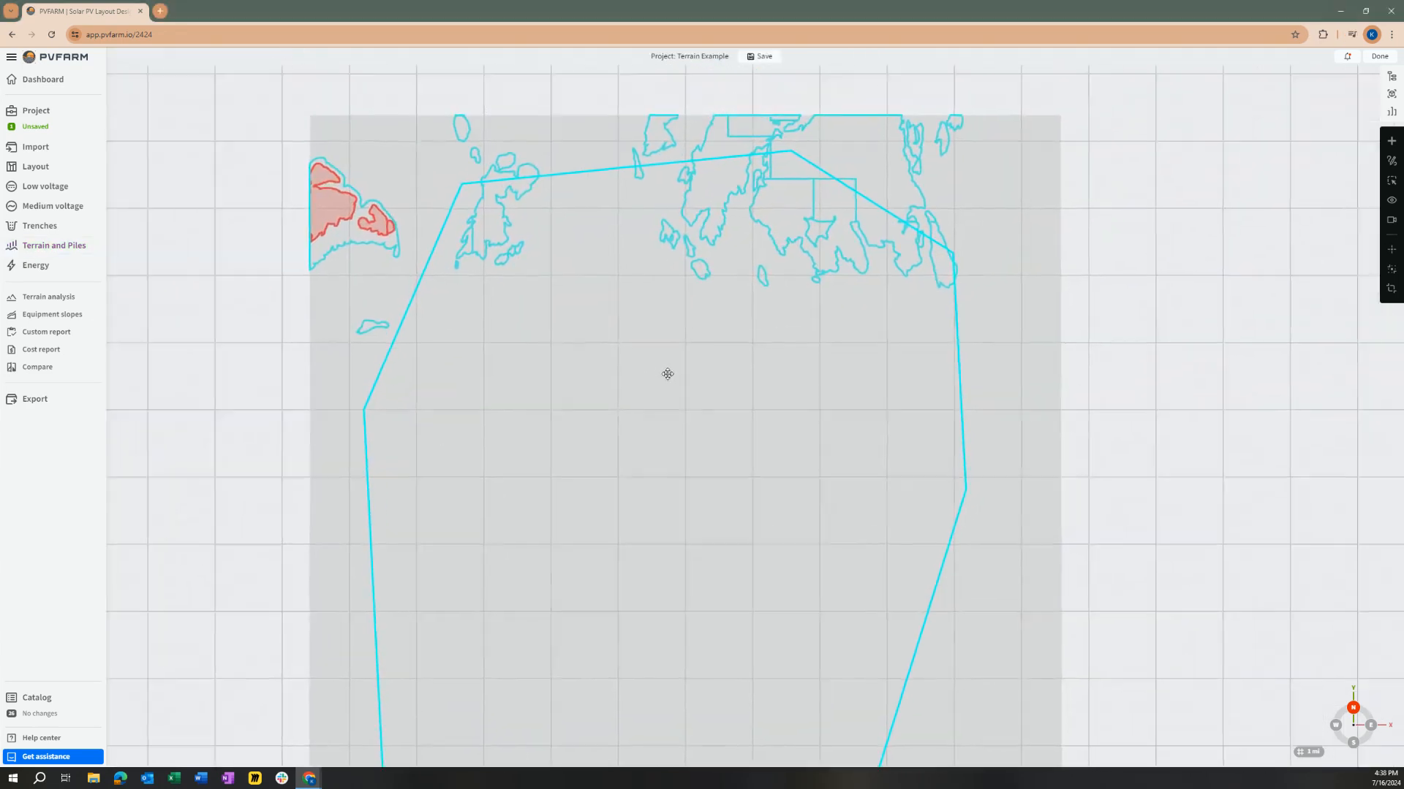
pyautogui.scroll(-2, 665, 350)
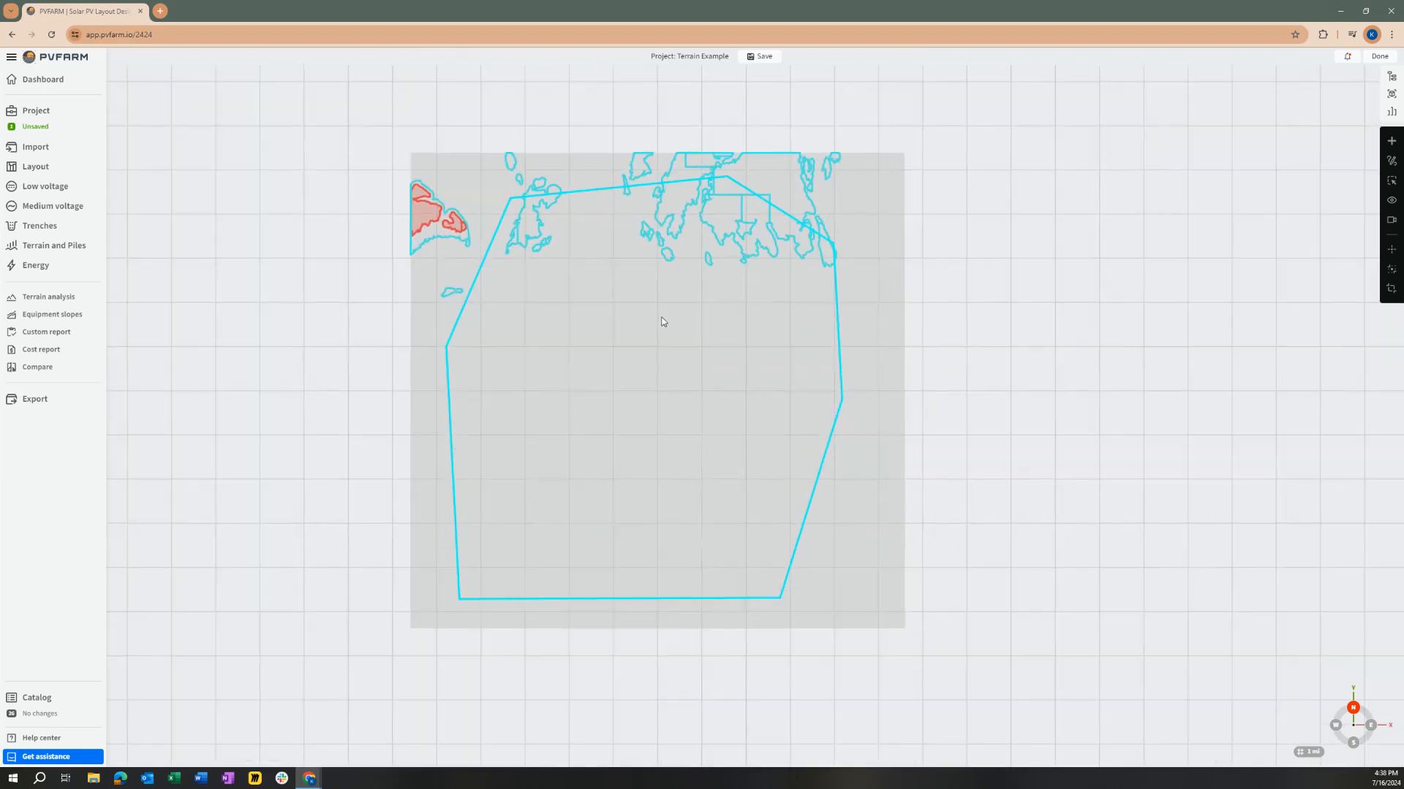